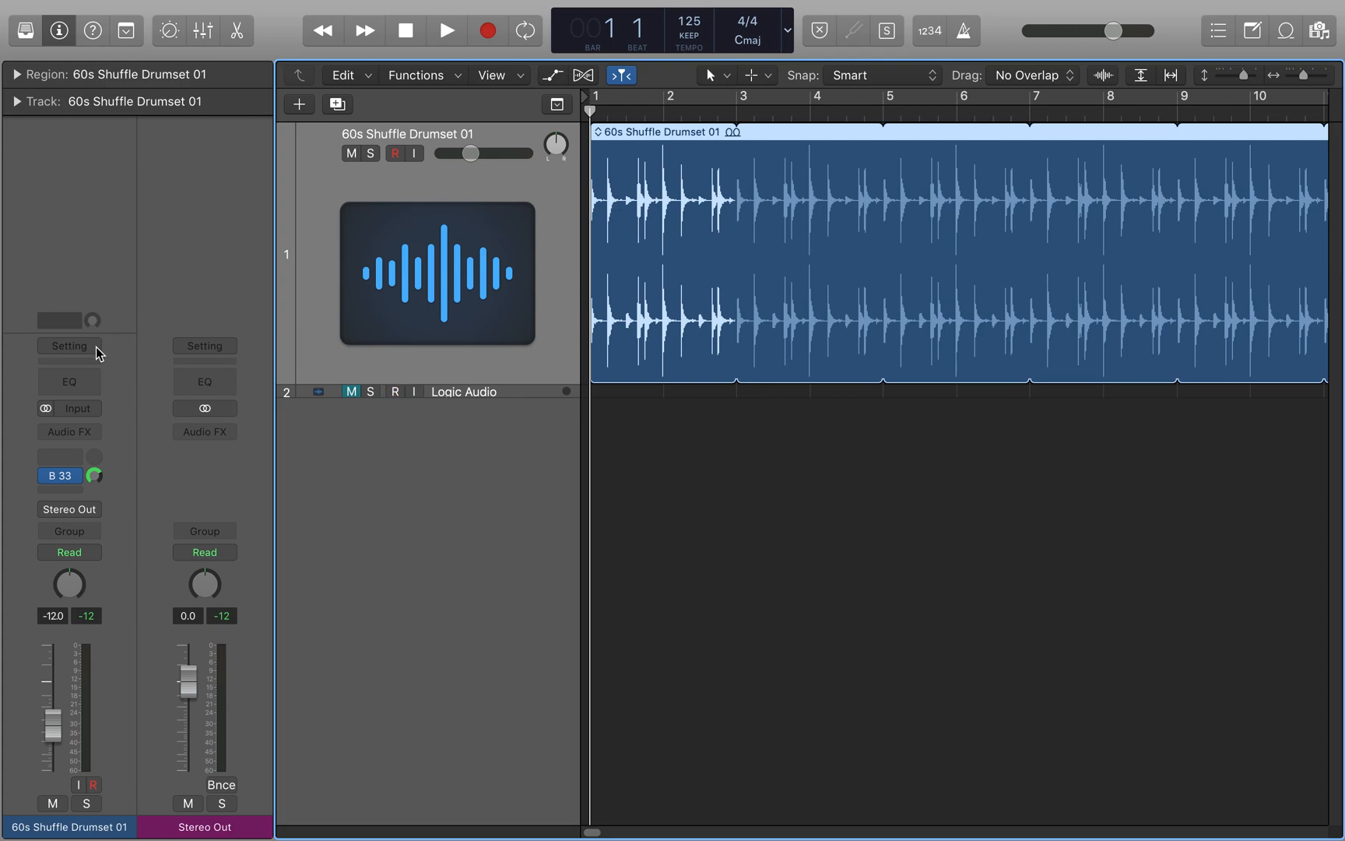
click(99, 353)
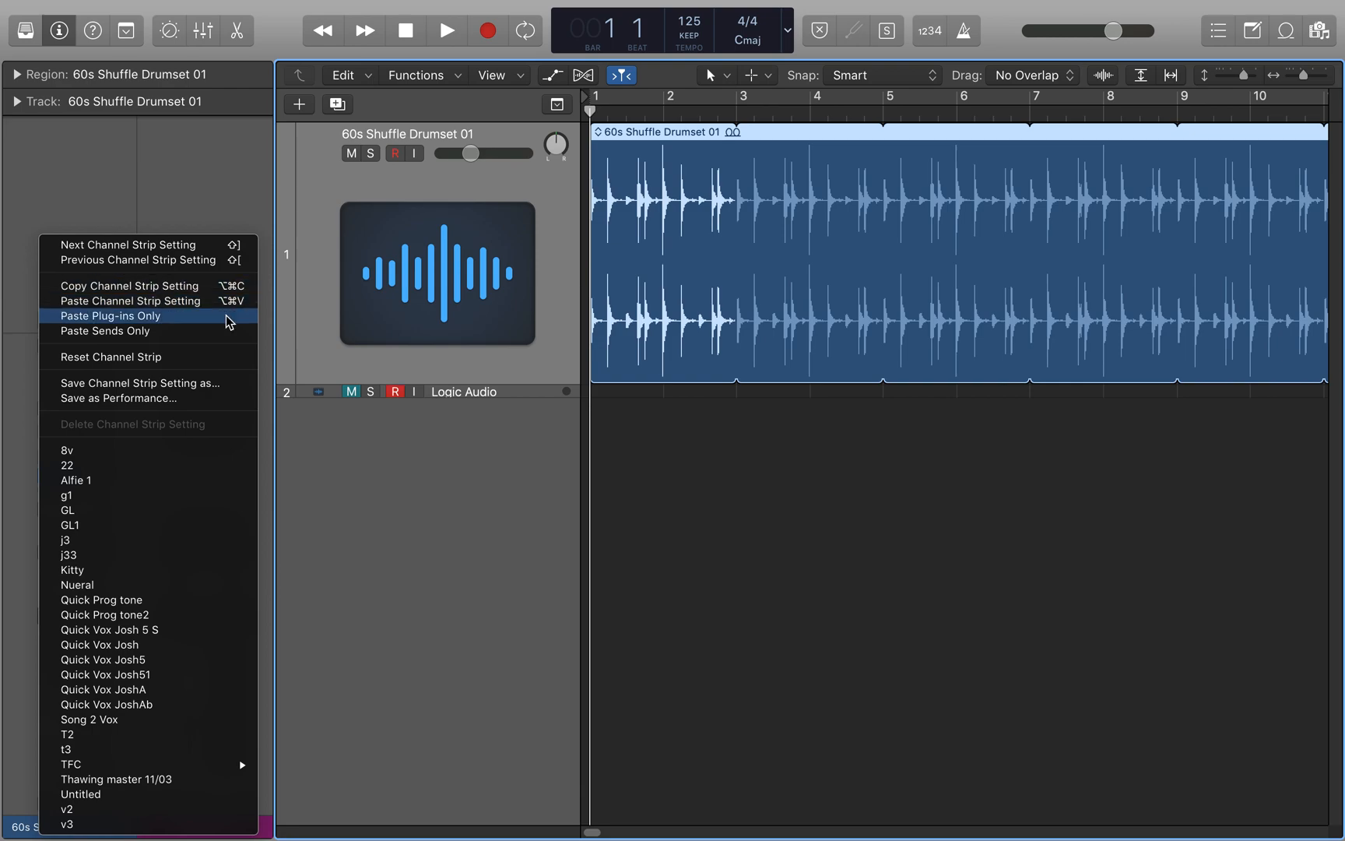
click(370, 453)
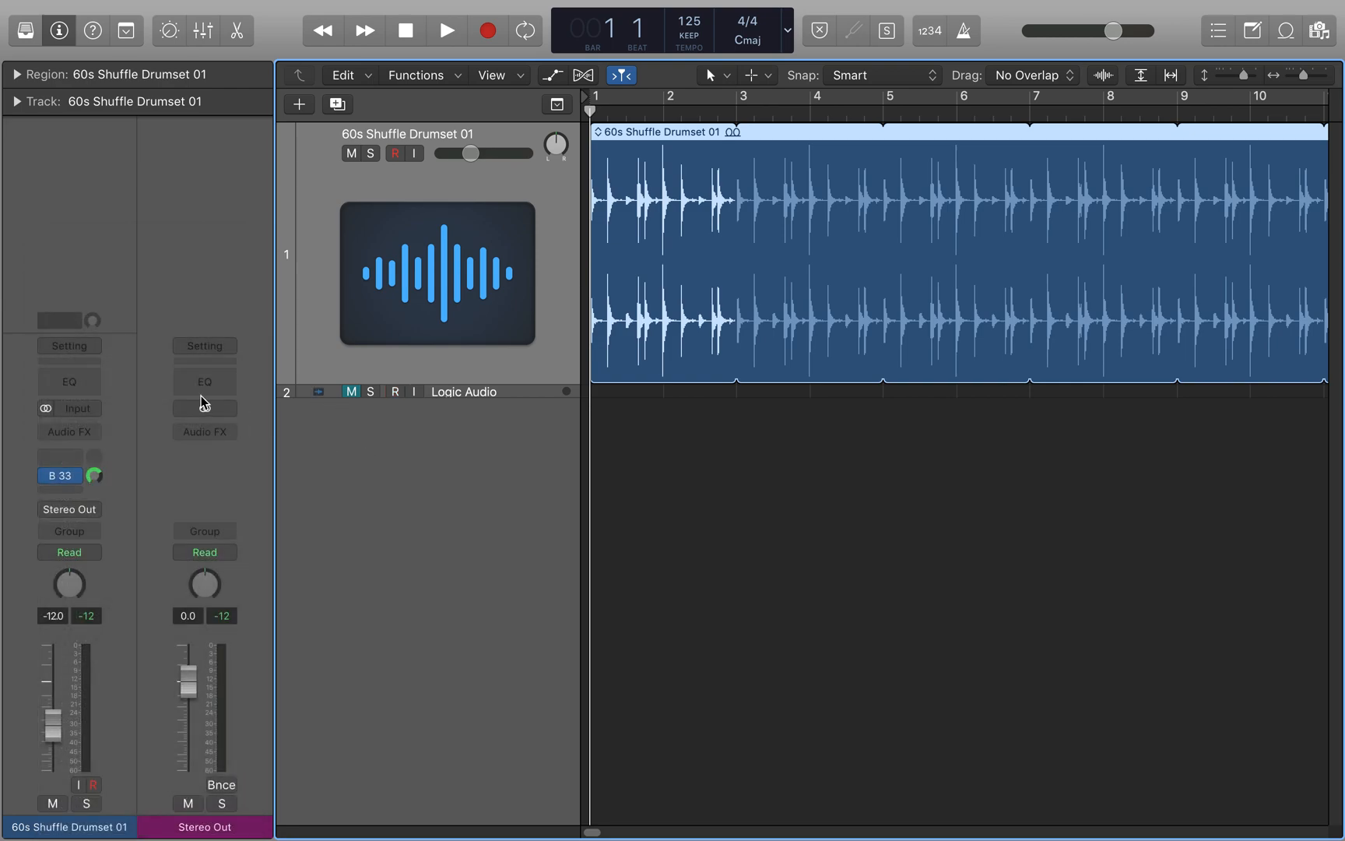
Step: Add a Compressor to the drum track and set its circuit type to Vintage Opto
click(94, 361)
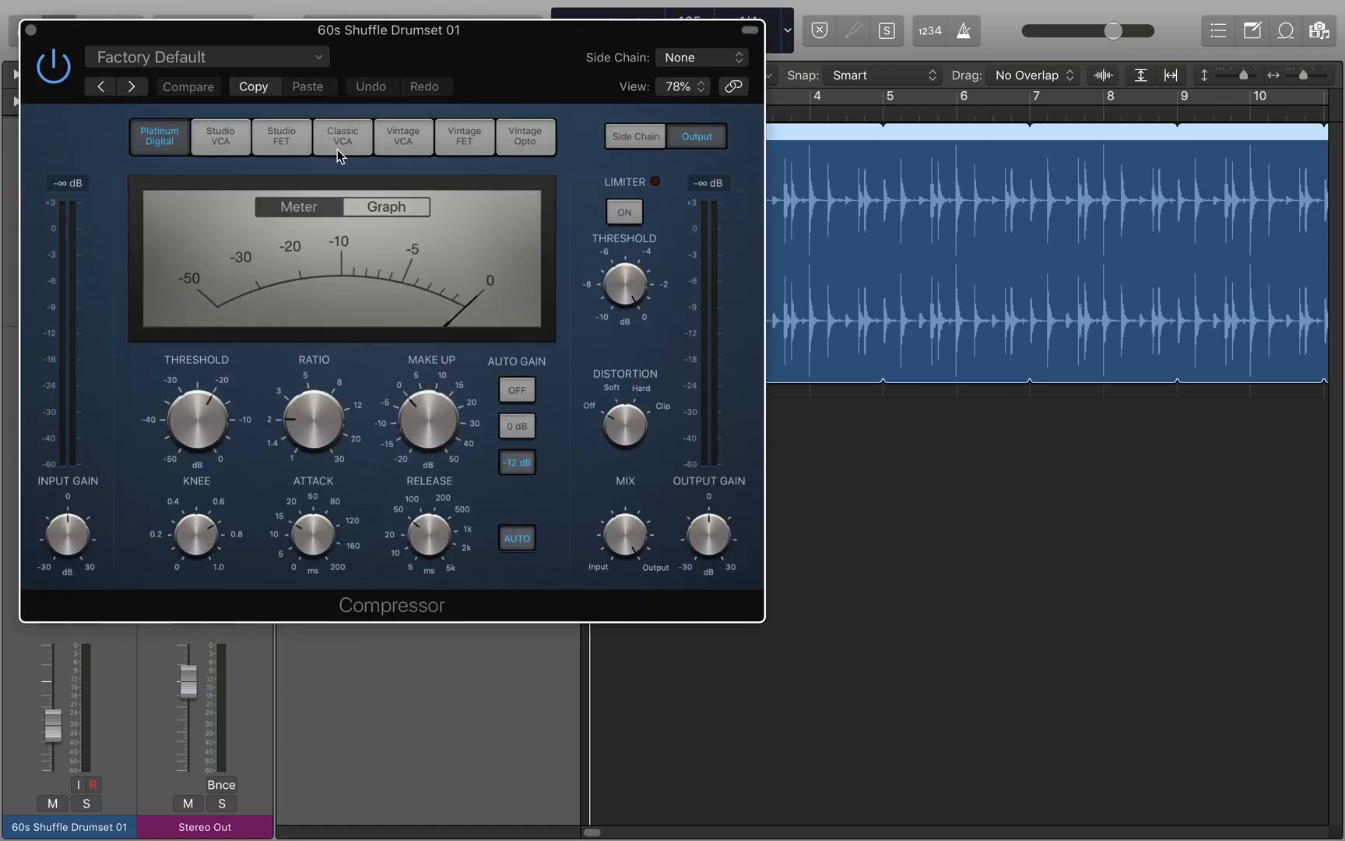
drag(418, 65, 733, 169)
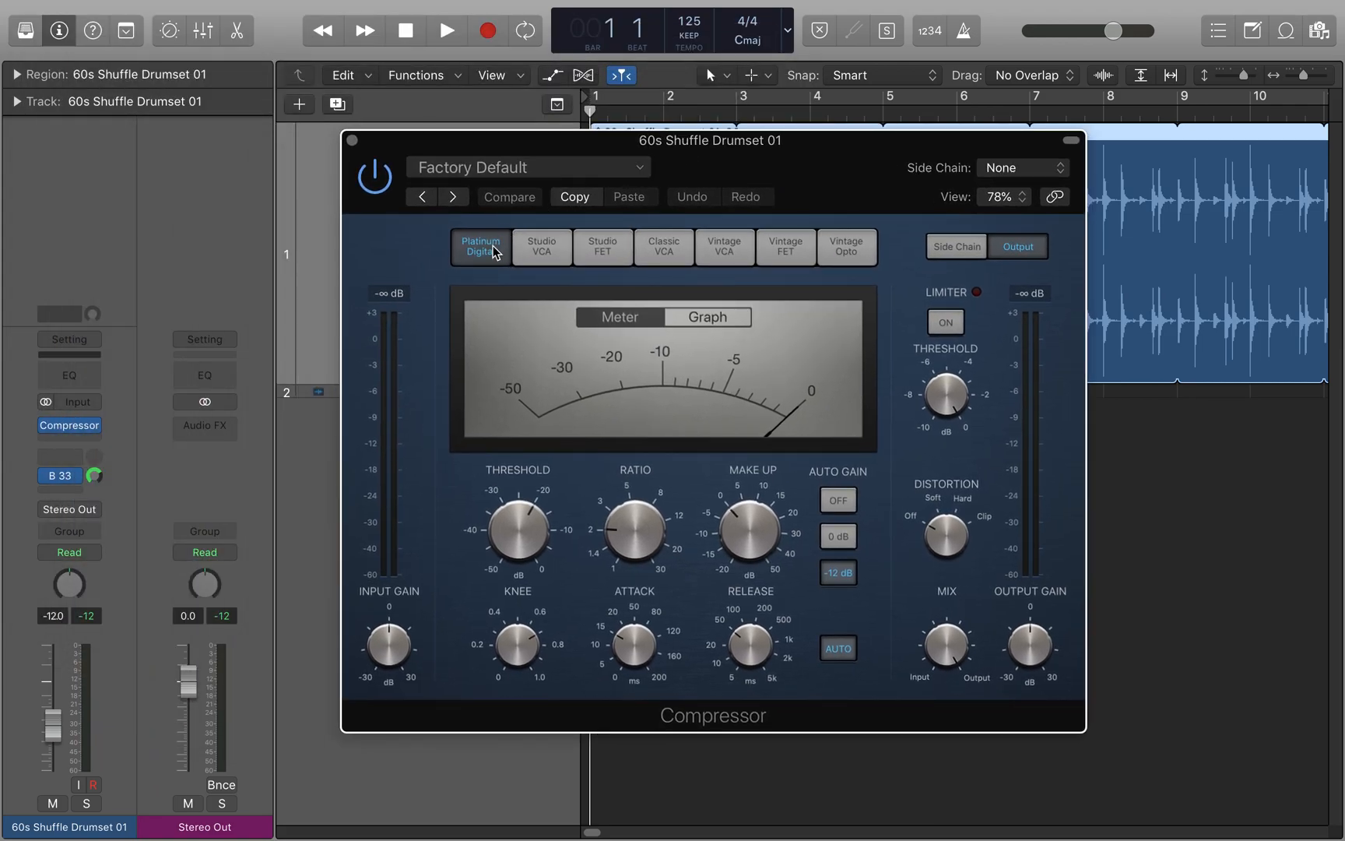
click(547, 248)
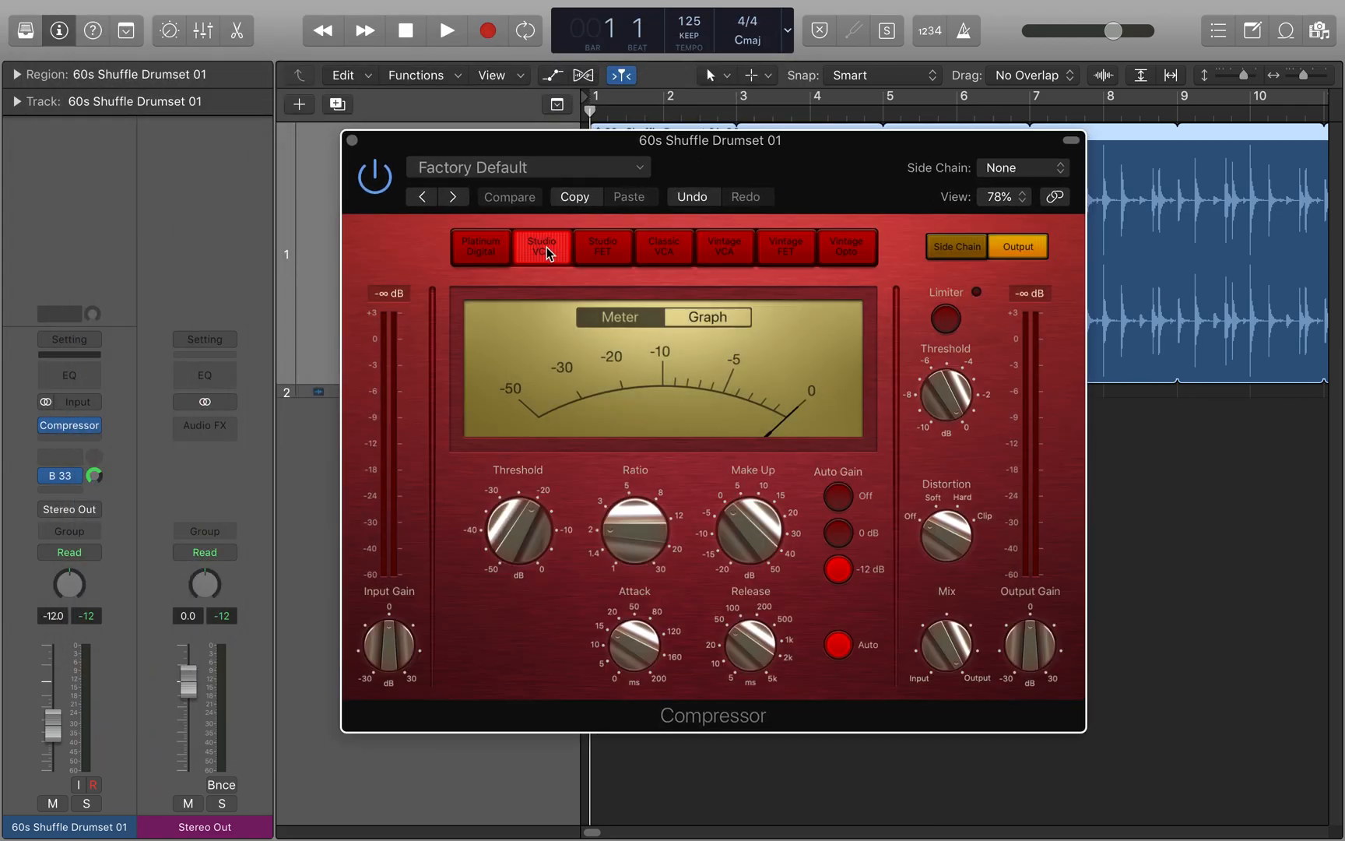
click(600, 246)
click(845, 248)
drag(798, 178, 998, 292)
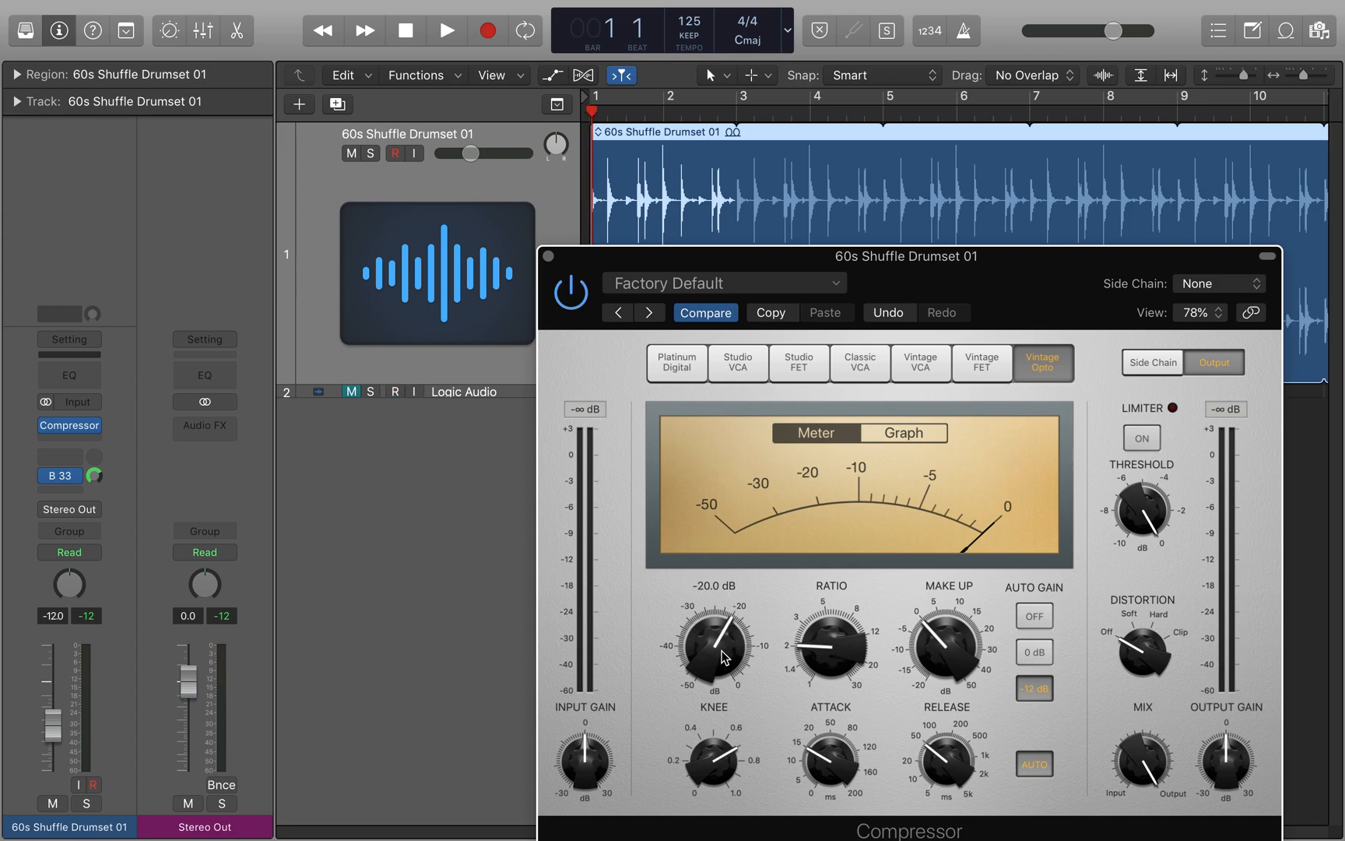
Step: While recording playback, lower the Compressor's threshold to about -40 dB, bypass the Compressor, and stop the transport
key(r)
drag(723, 651, 700, 721)
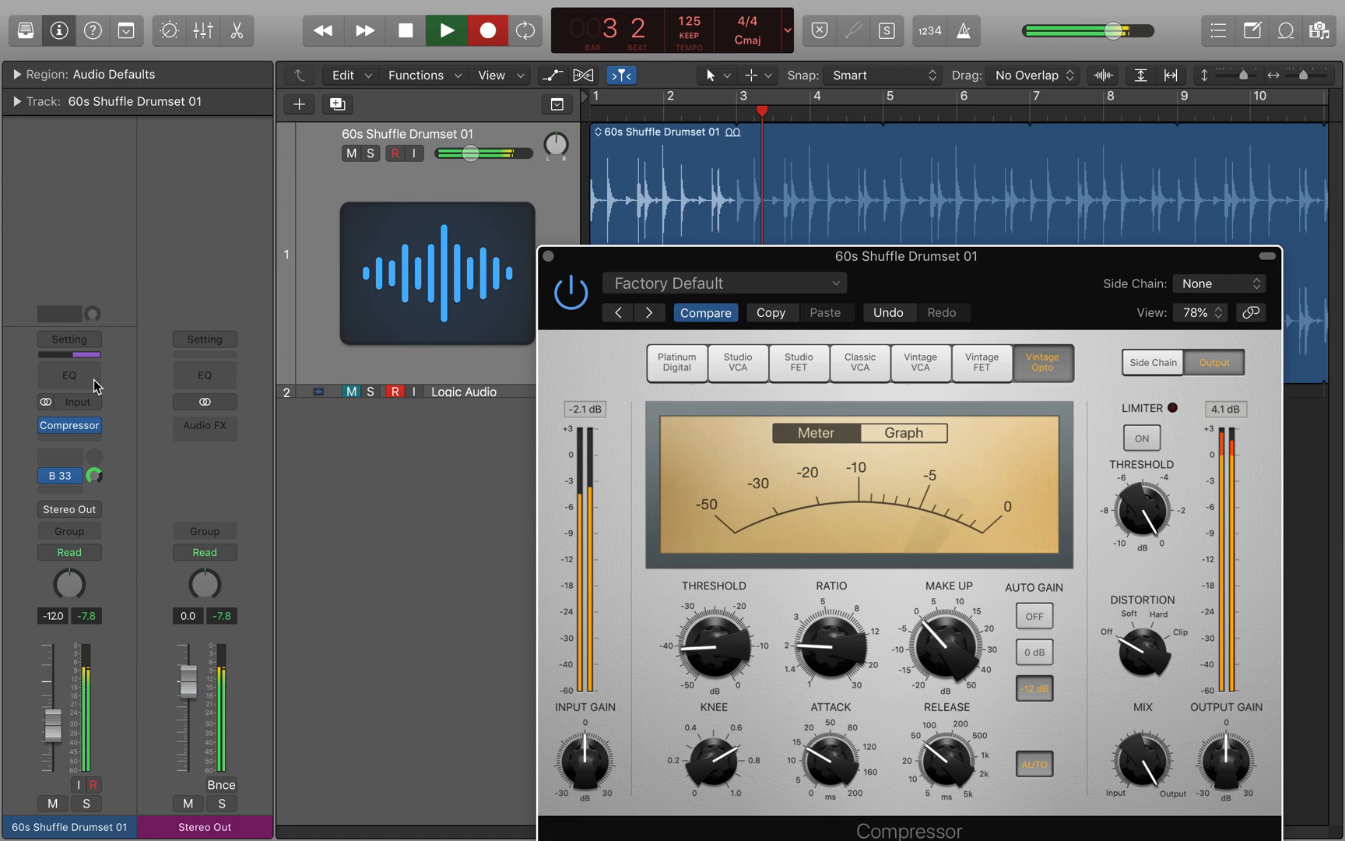
click(575, 304)
key(space)
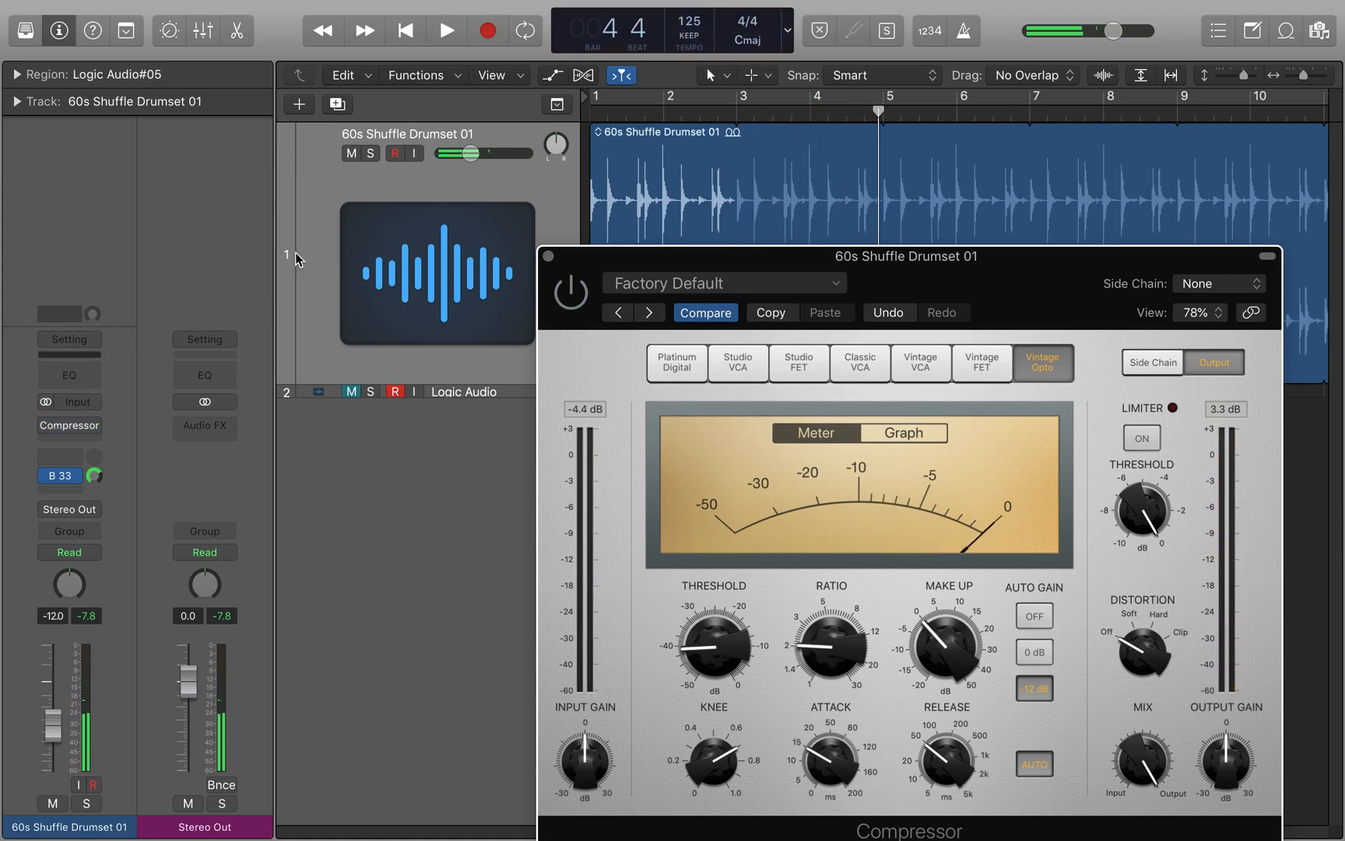
Step: Add a Channel EQ to the drum track and turn on its low cut and high cut bands
click(90, 380)
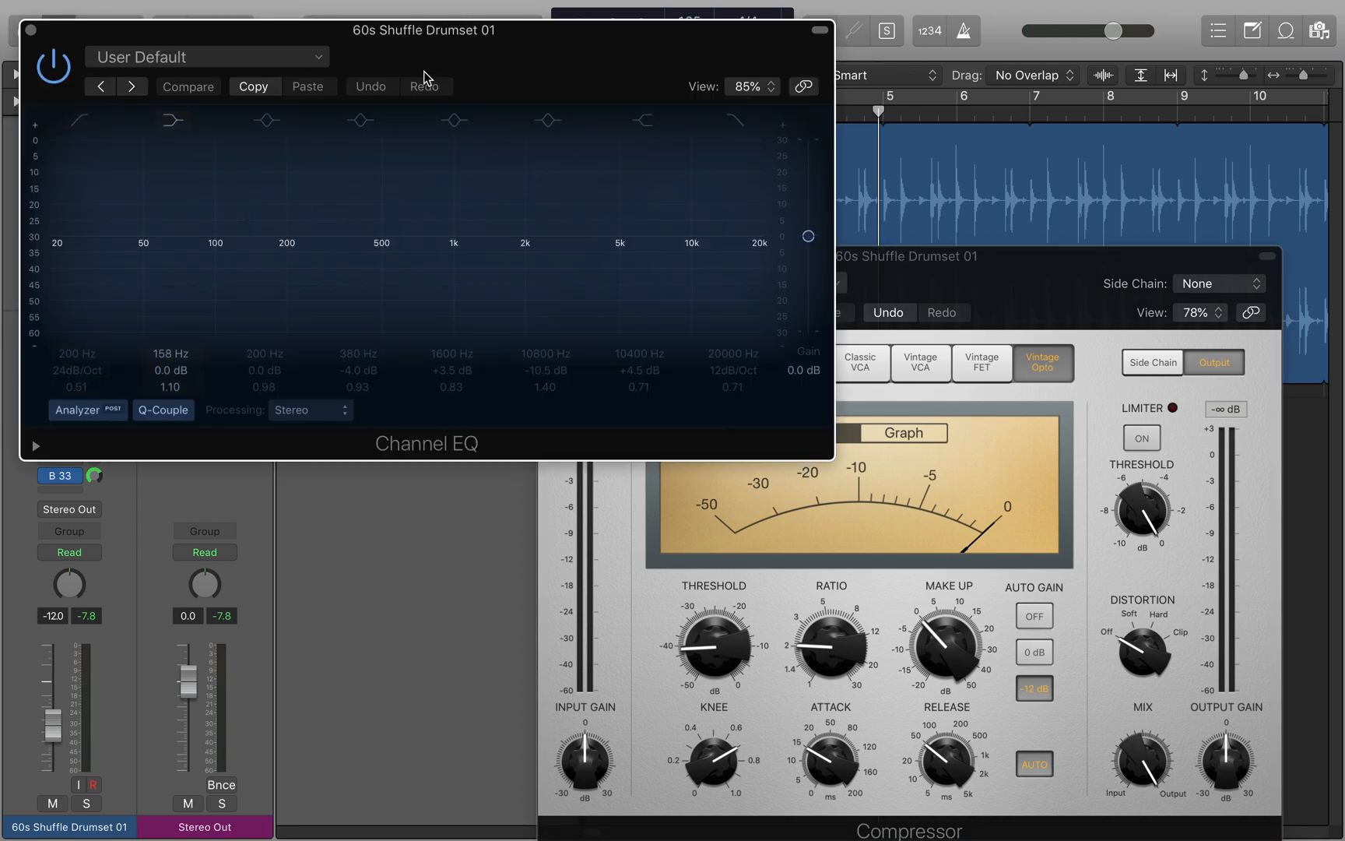
drag(455, 79, 631, 178)
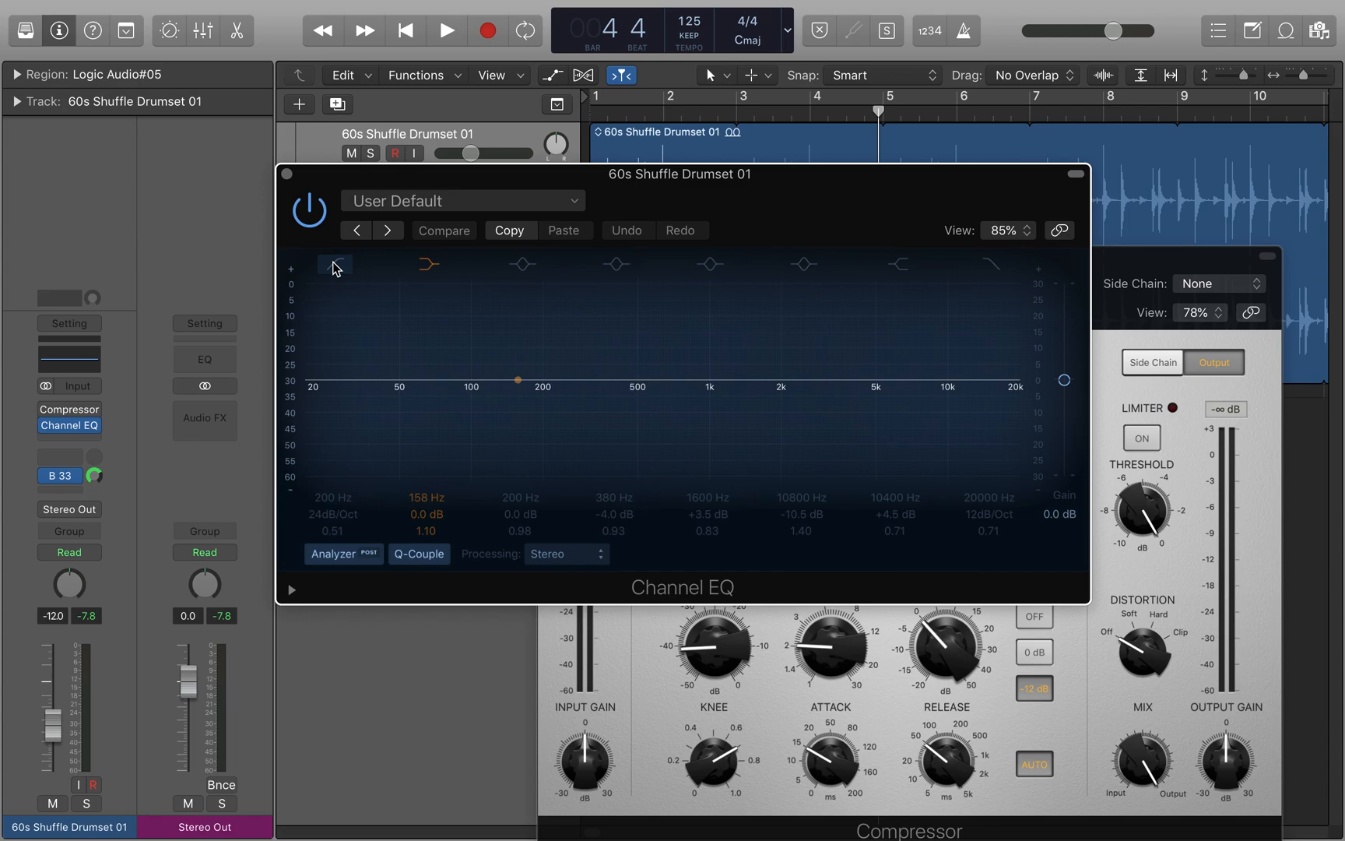
click(334, 266)
click(991, 262)
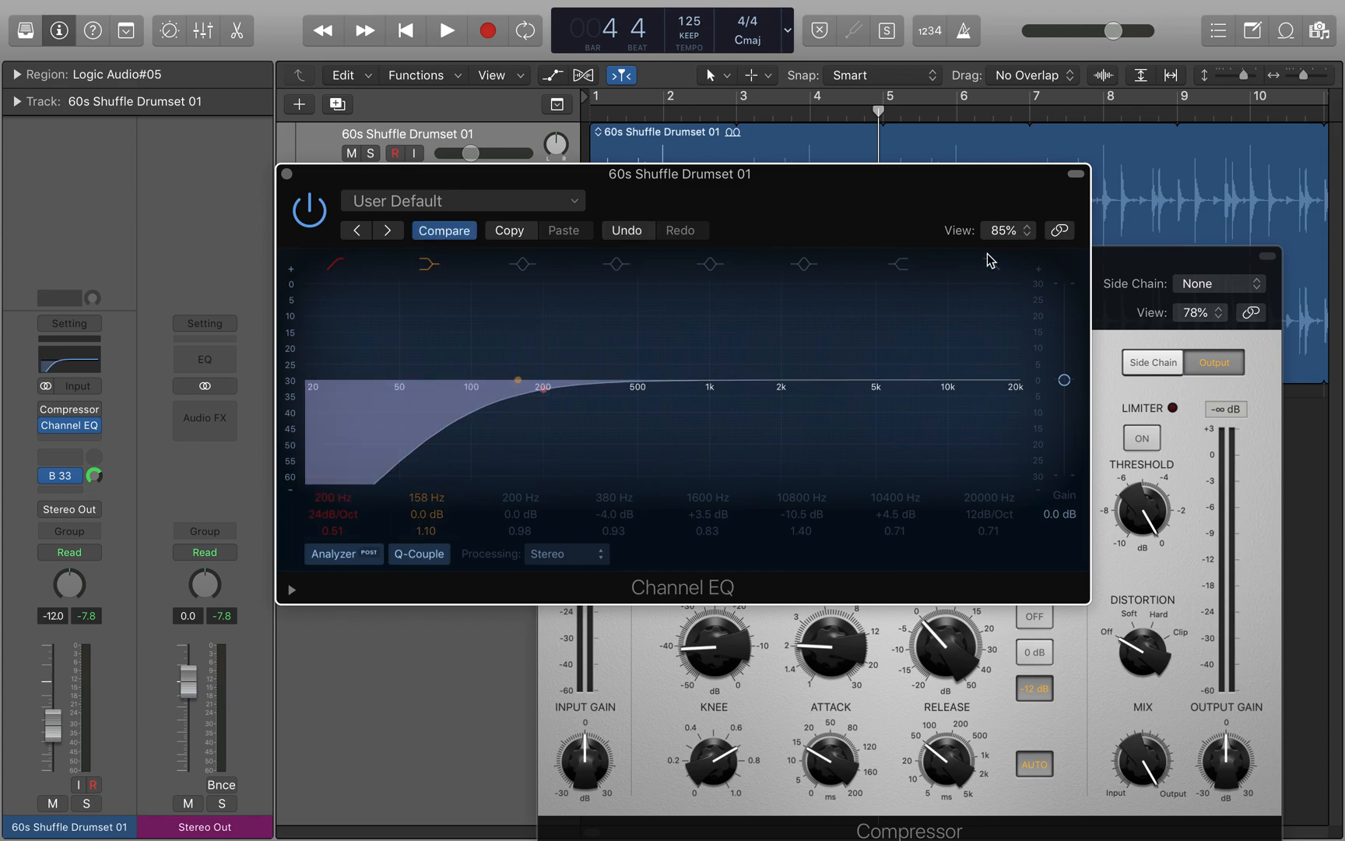
Step: Boost the EQ's low shelf by 12 dB at 148 Hz and turn on the high shelf with +9 dB at 9900 Hz
drag(501, 339, 496, 319)
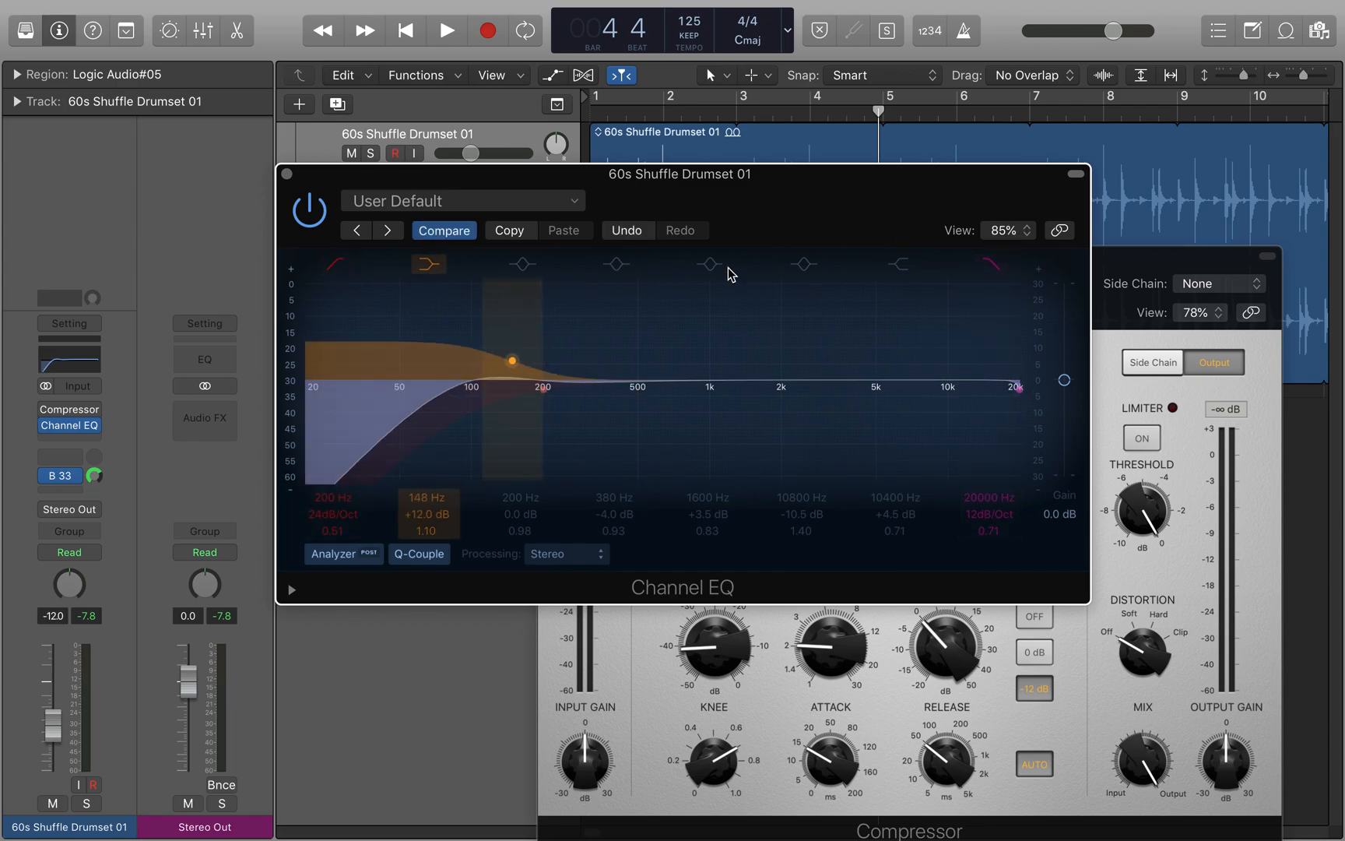
click(896, 266)
drag(956, 345, 953, 328)
Step: Turn on the mid bell band at 1280 Hz, +17.5 dB and Q 0.46, and set both cut filters' slopes to 6 dB/Oct
click(710, 264)
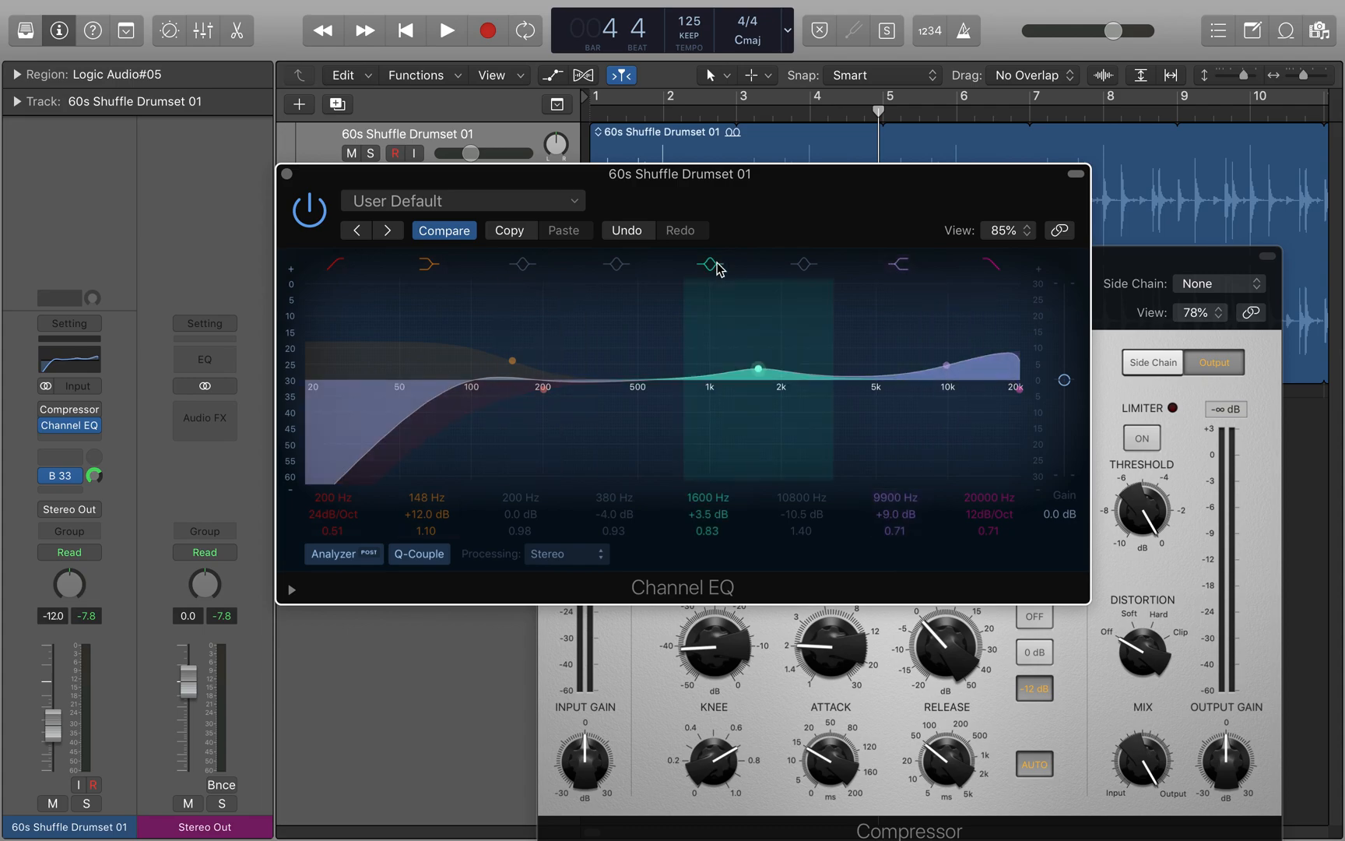
drag(769, 372, 716, 349)
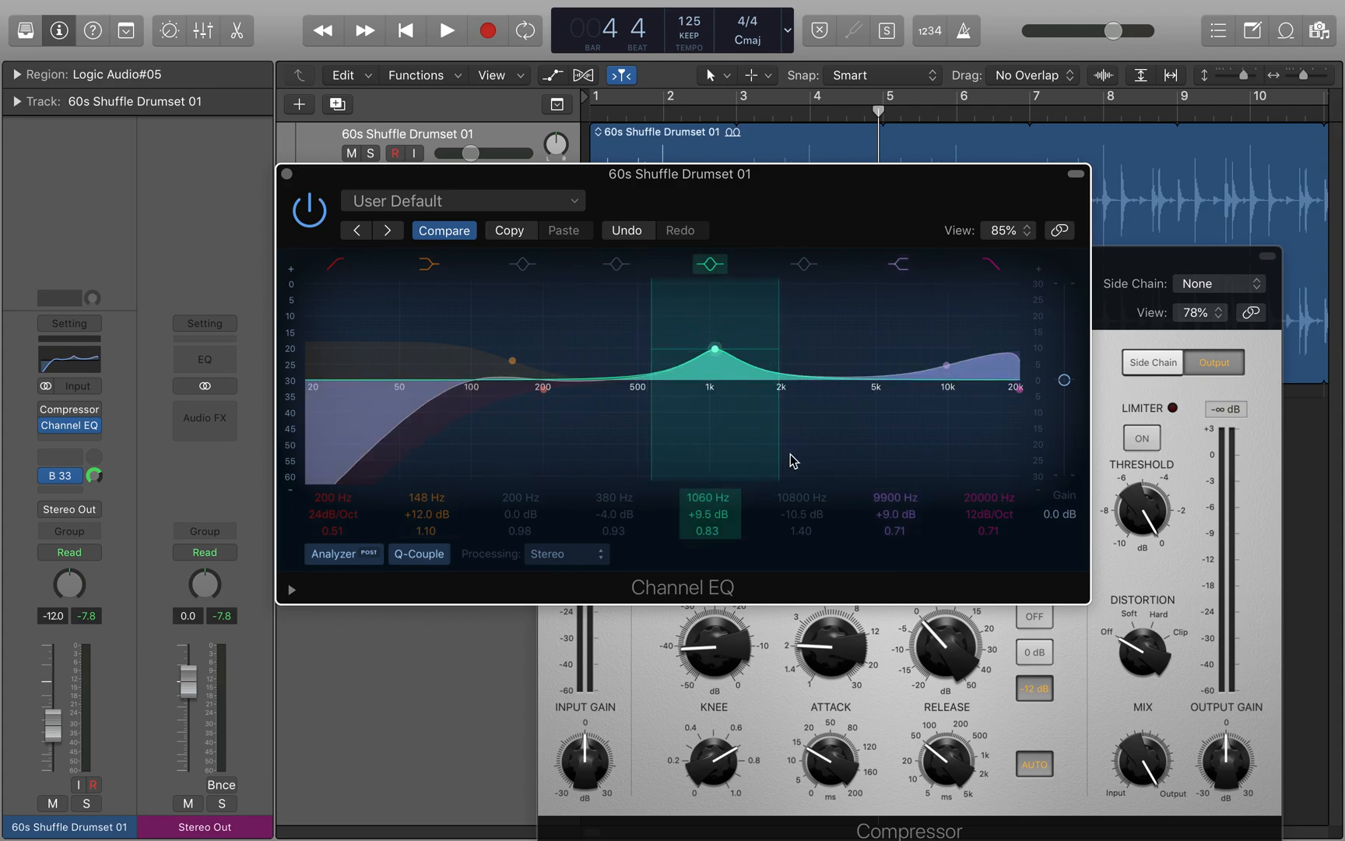
drag(707, 531, 706, 514)
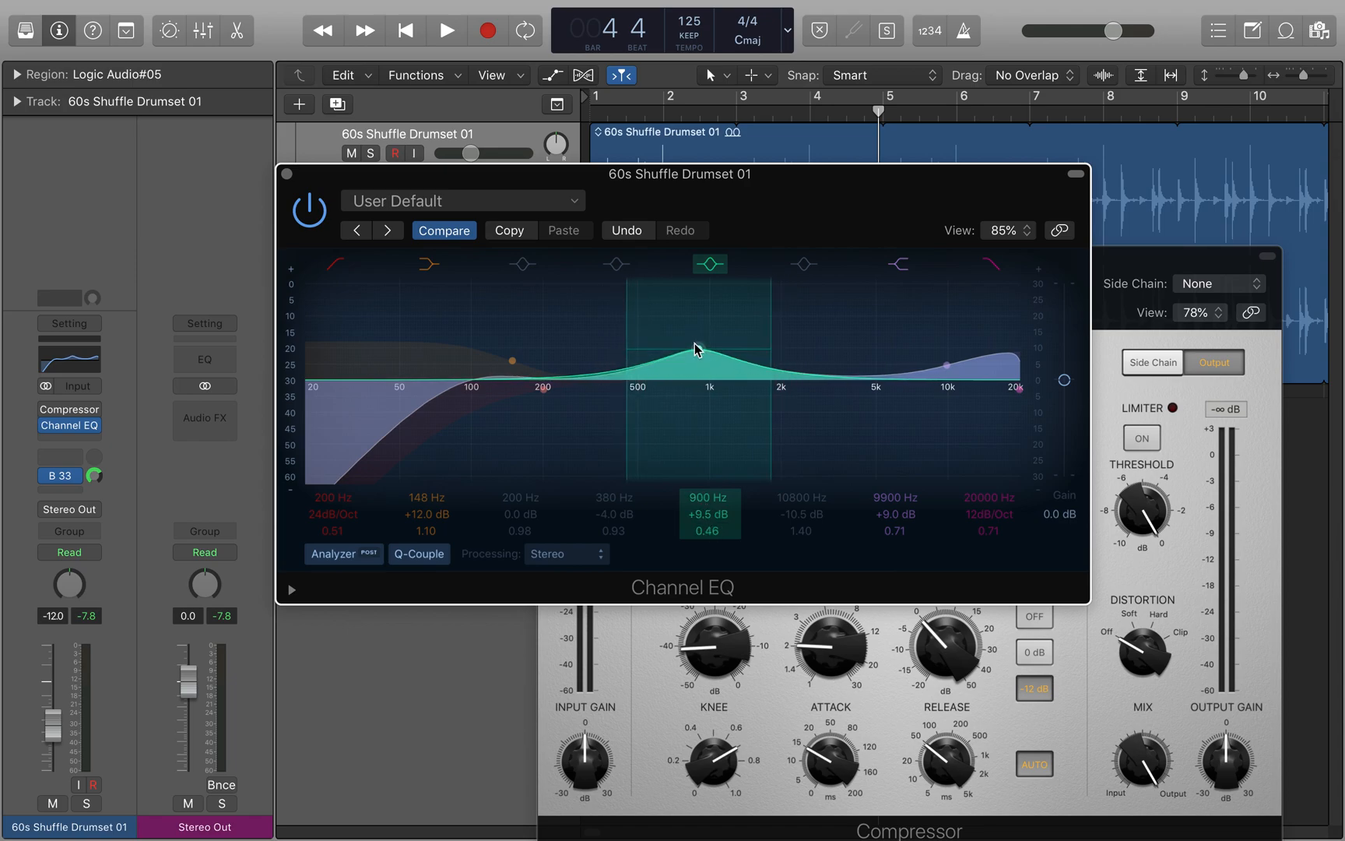
drag(699, 352, 737, 319)
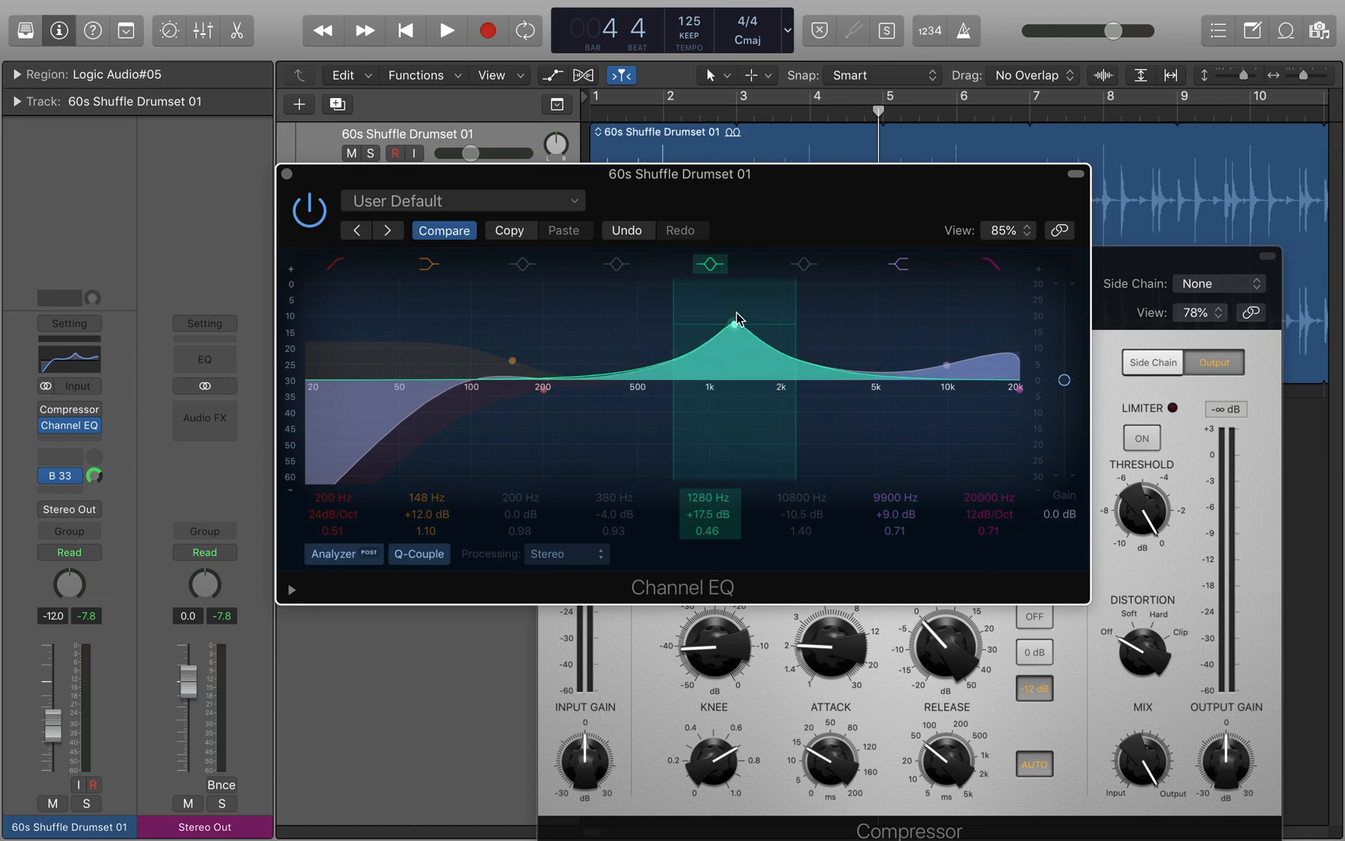
mouse_move(989, 514)
mouse_down()
mouse_move(988, 503)
mouse_move(989, 515)
mouse_up()
drag(334, 517, 333, 532)
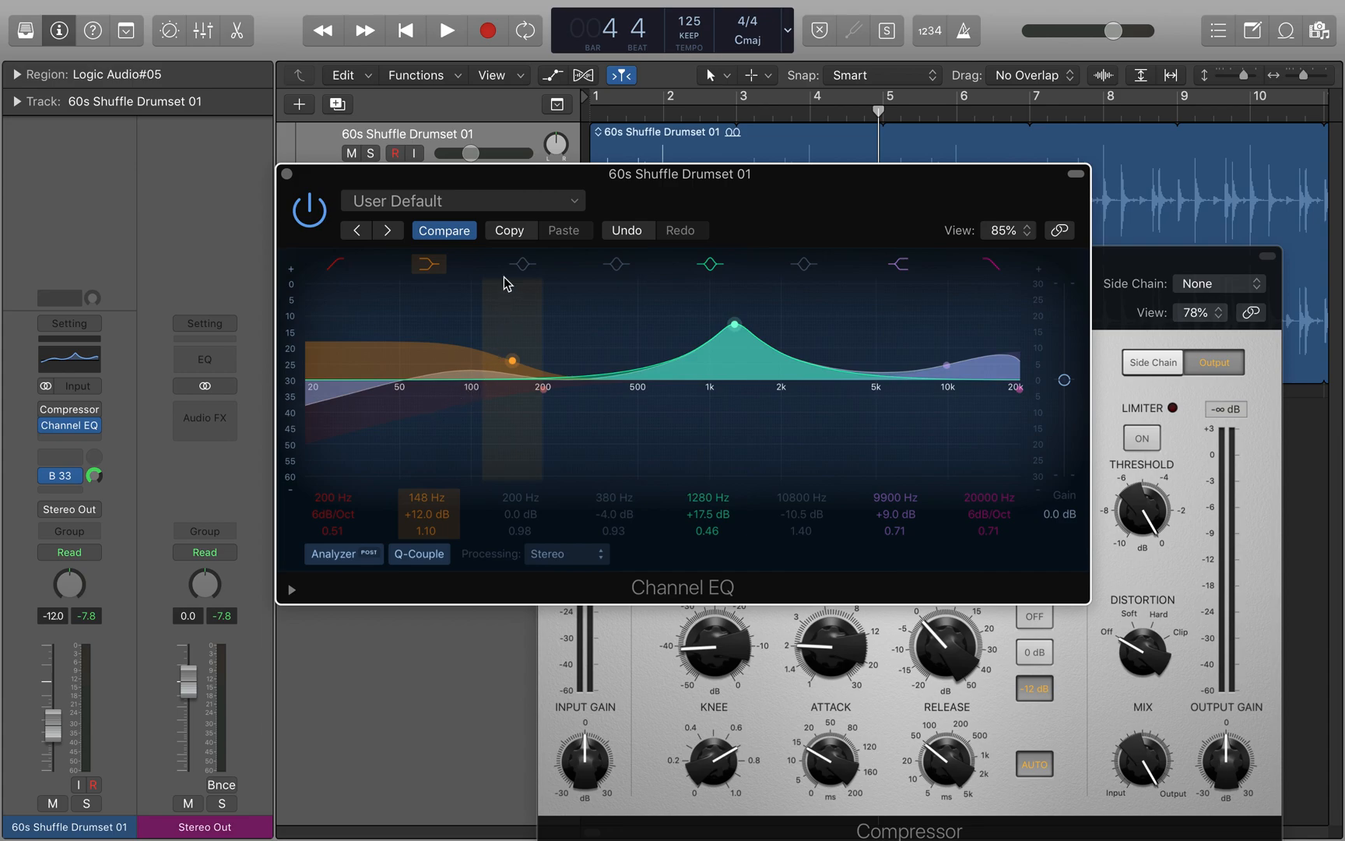
Step: Compare the edited EQ curve with the default settings several times, ending on the default settings
click(446, 230)
click(446, 230)
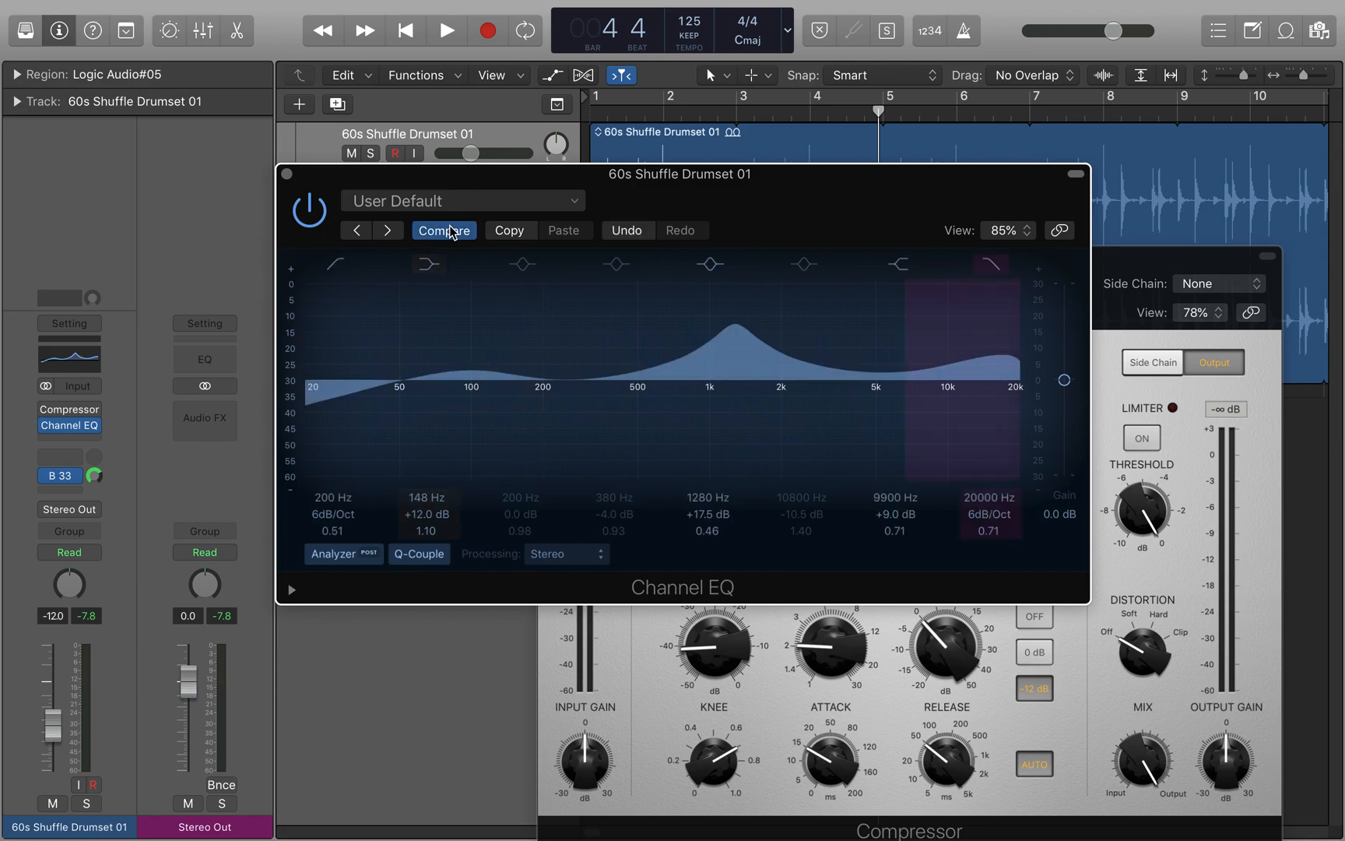
click(447, 231)
click(447, 231)
click(447, 230)
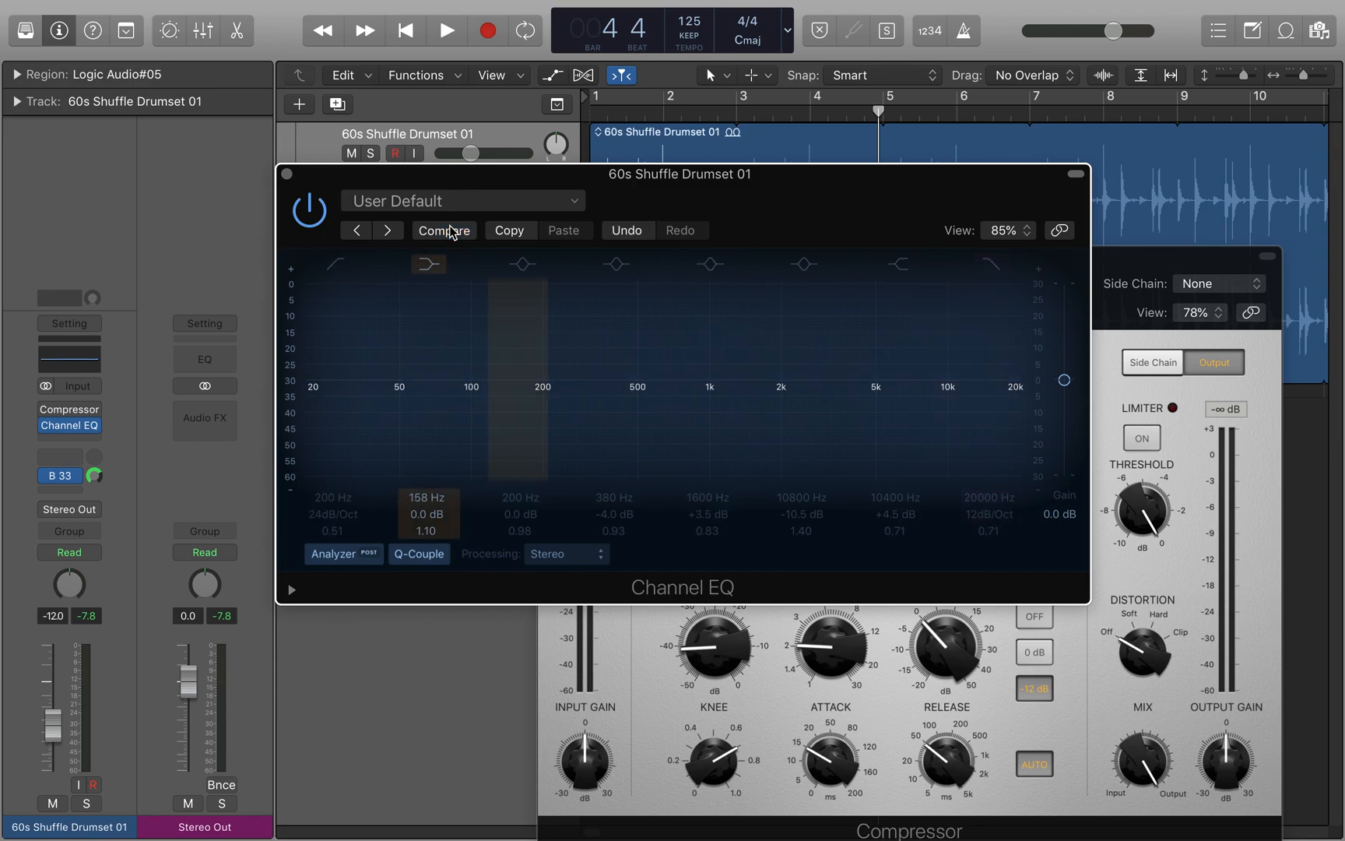
Step: While recording playback, boost the EQ's low shelf by 9 dB at 144 Hz and switch the analyzer from post-EQ to pre-EQ and back
click(591, 555)
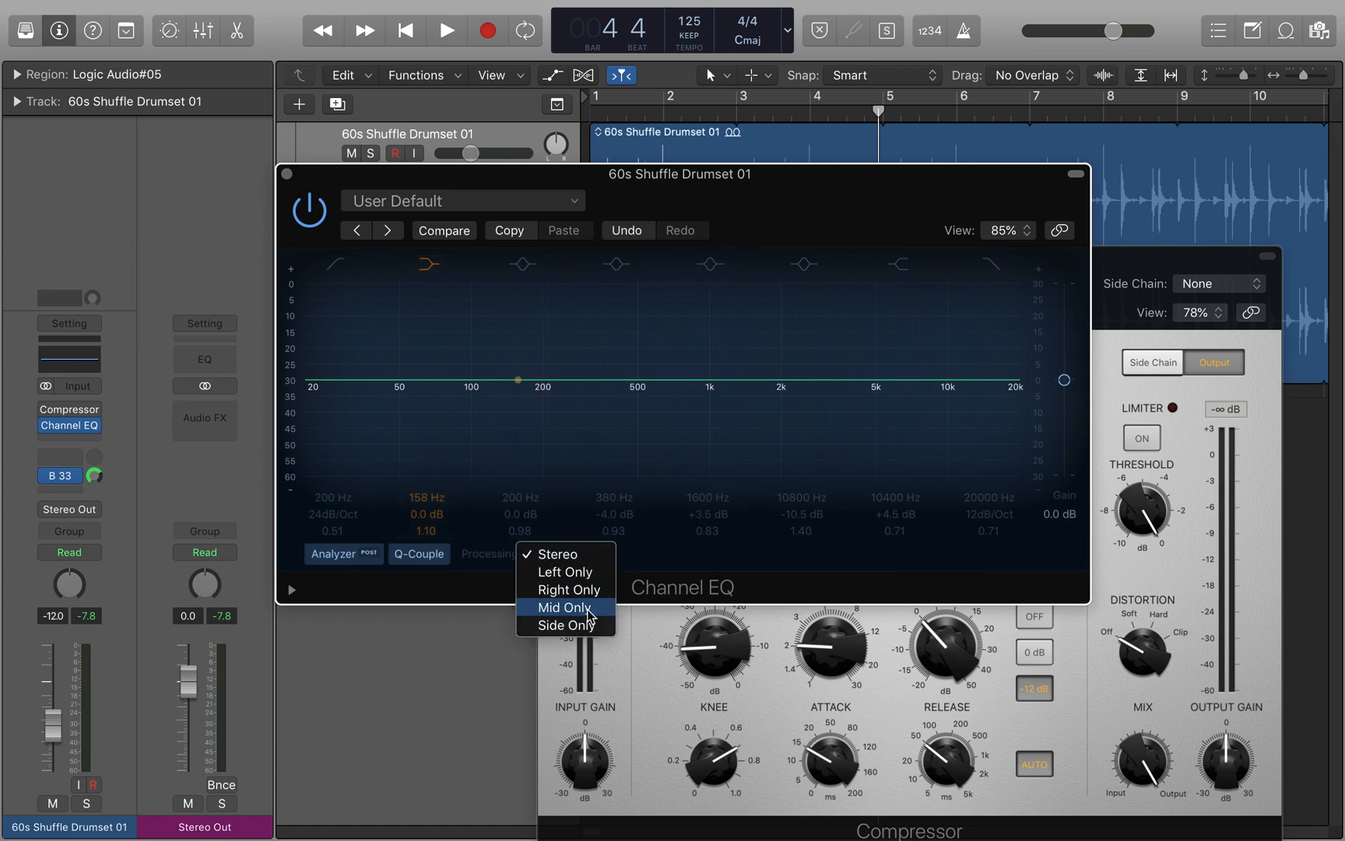
click(654, 562)
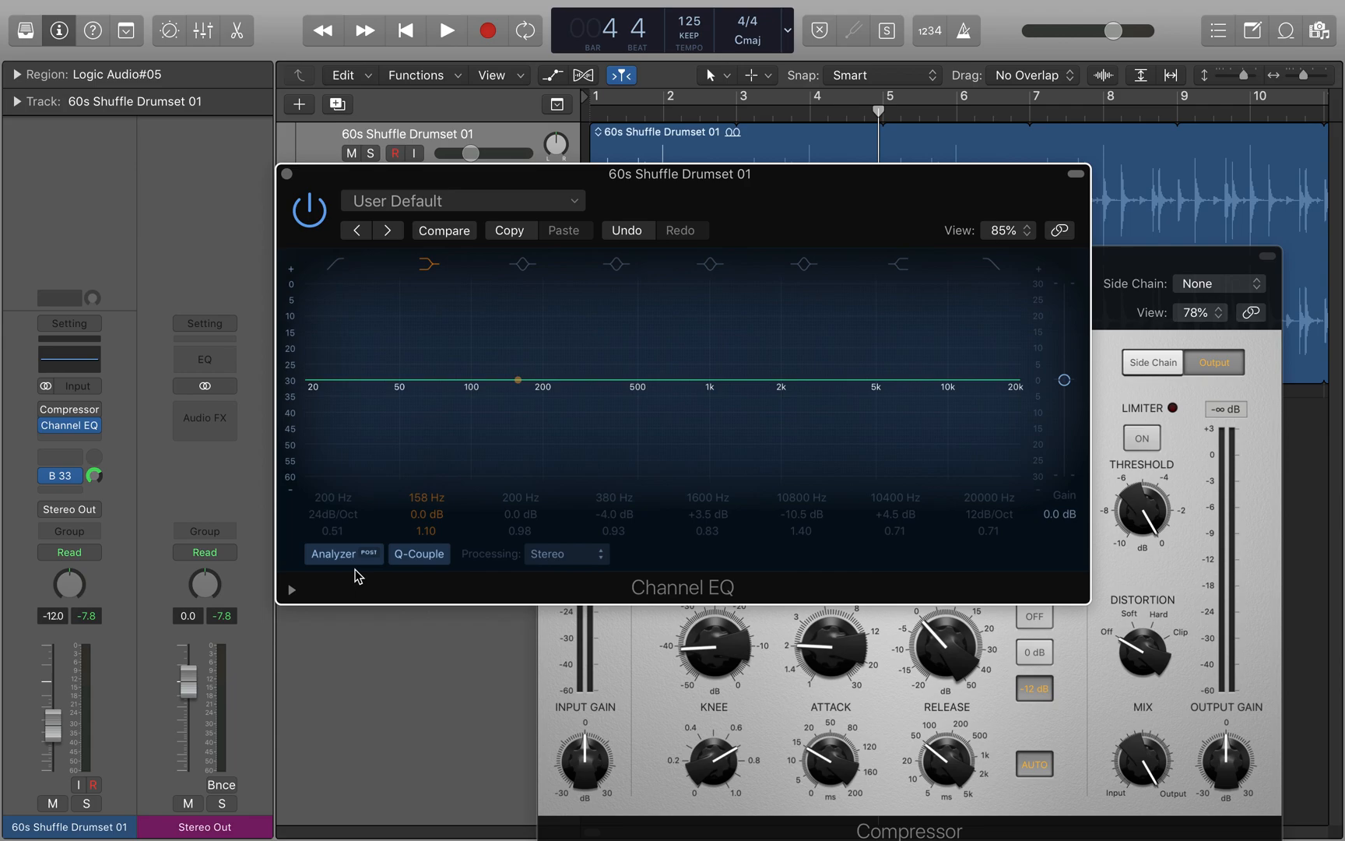
key(space)
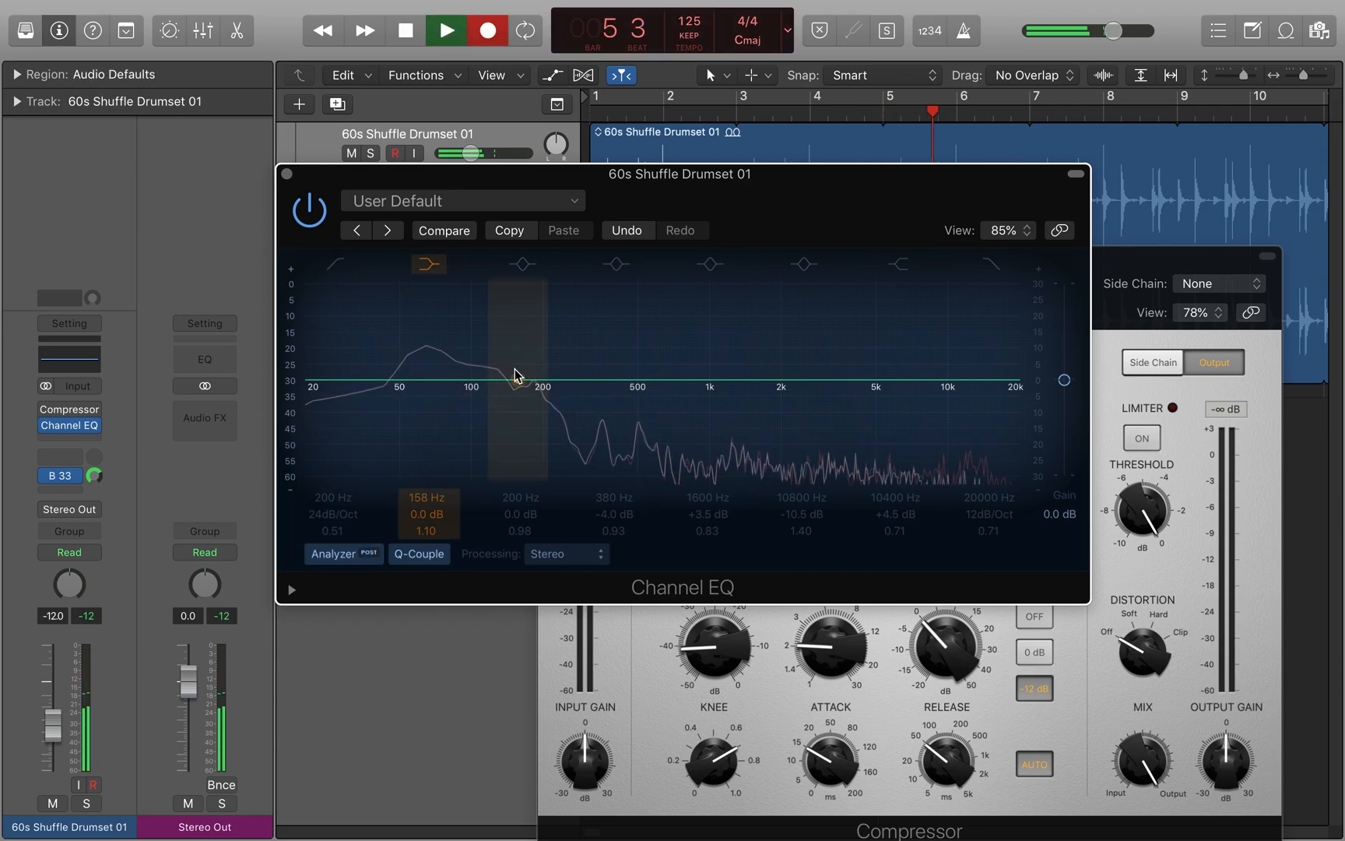
mouse_move(517, 379)
mouse_down()
mouse_move(516, 341)
mouse_move(509, 365)
mouse_up()
click(369, 554)
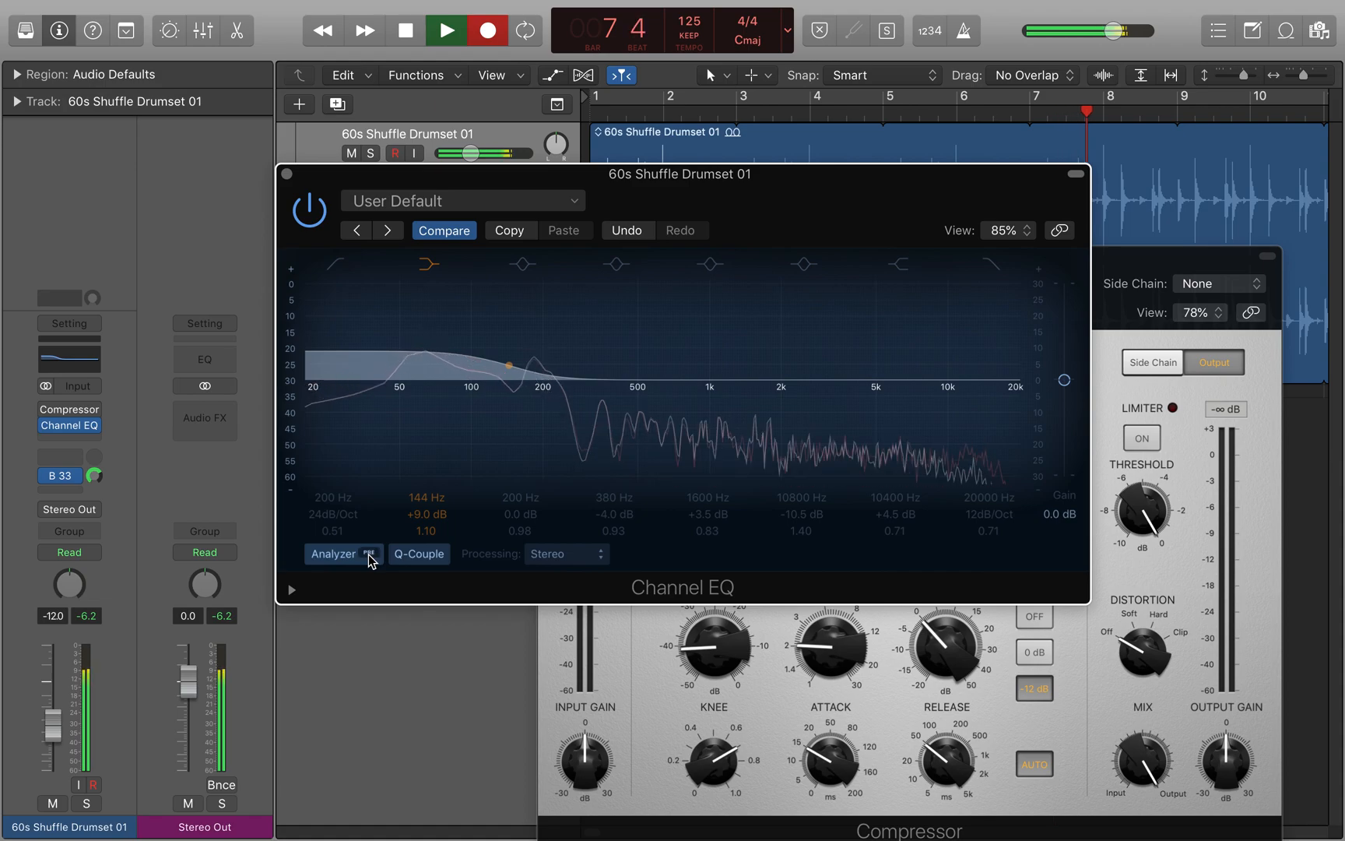
click(369, 554)
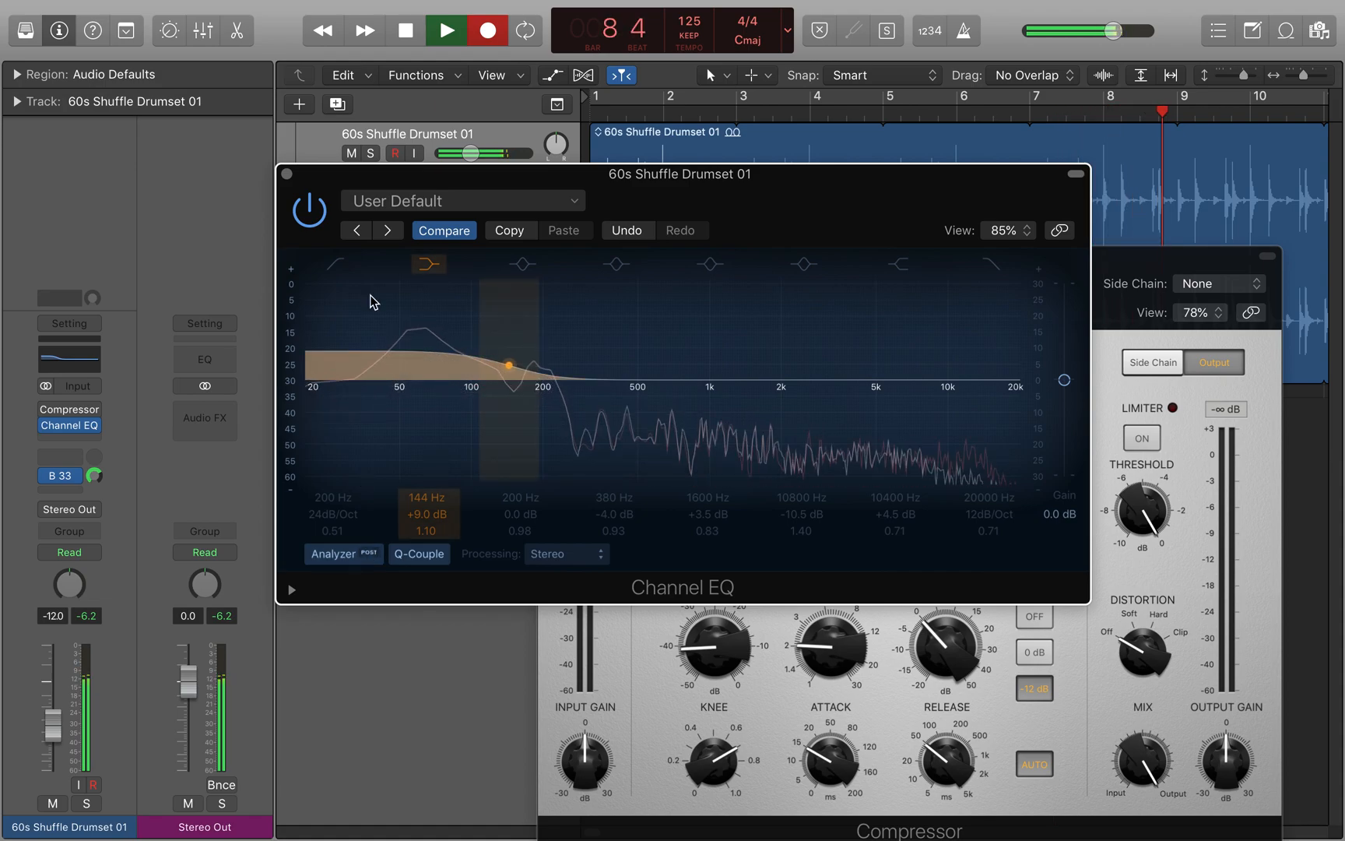
key(space)
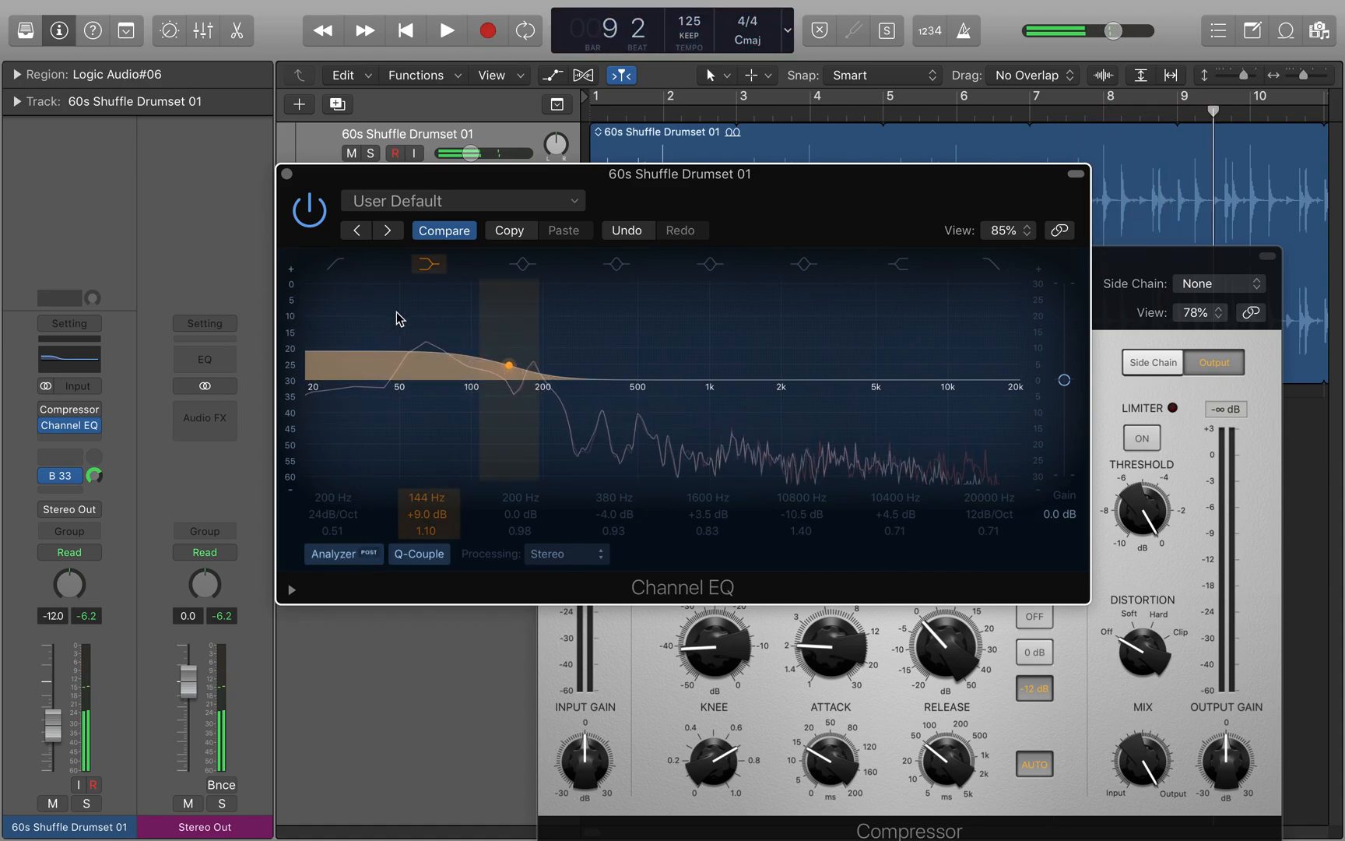
Step: Bypass the Channel EQ and close the Channel EQ and Compressor windows
click(312, 212)
click(312, 212)
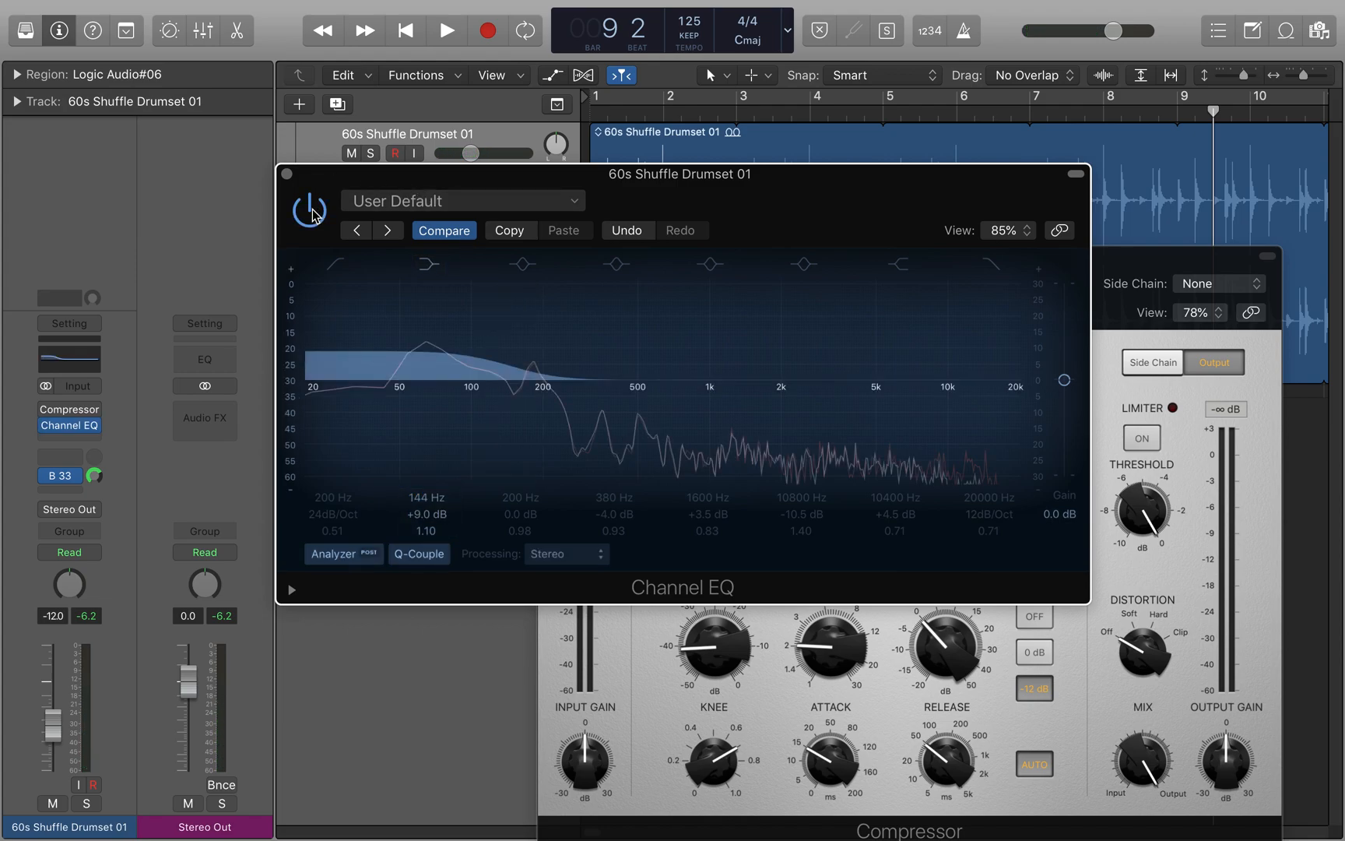
click(287, 174)
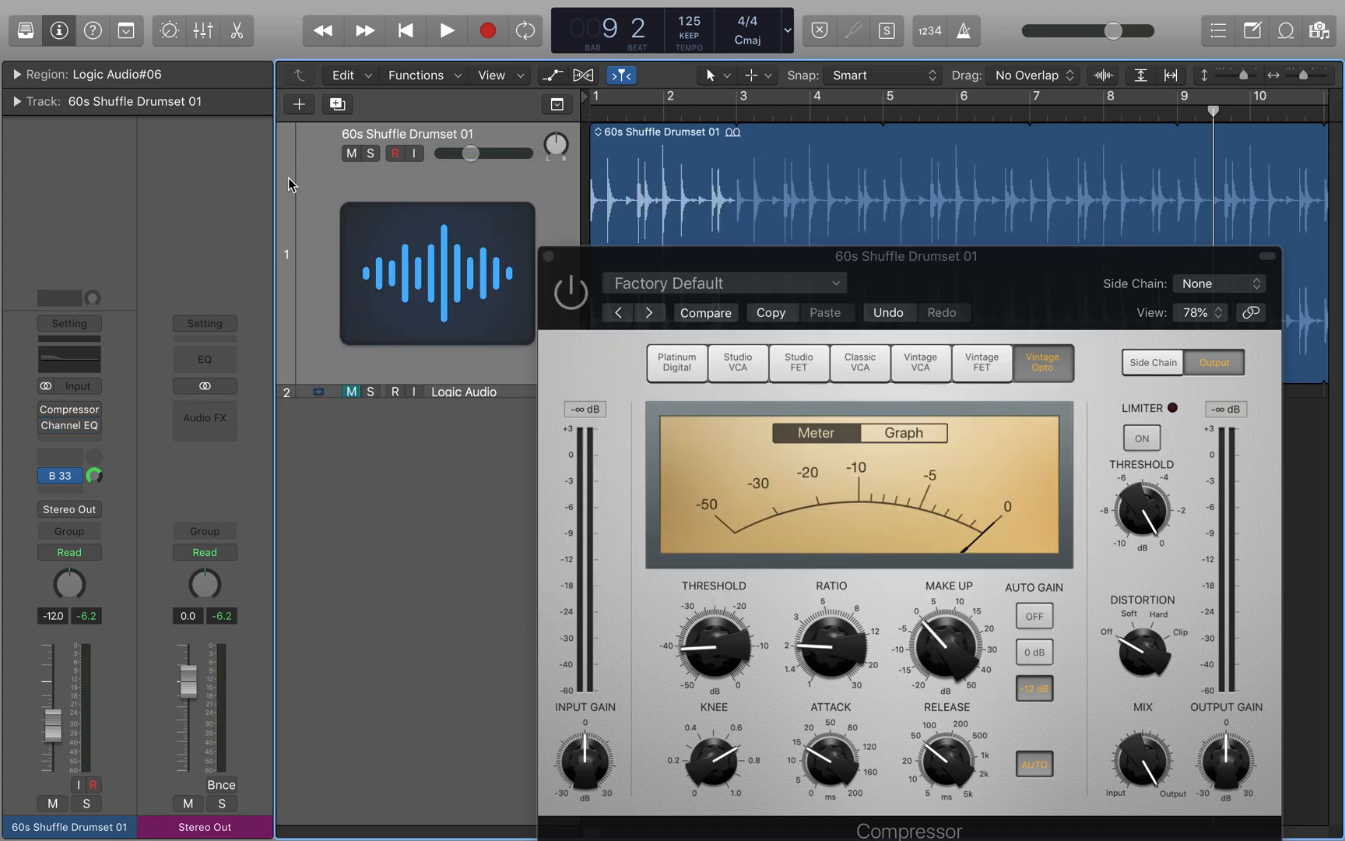
click(548, 256)
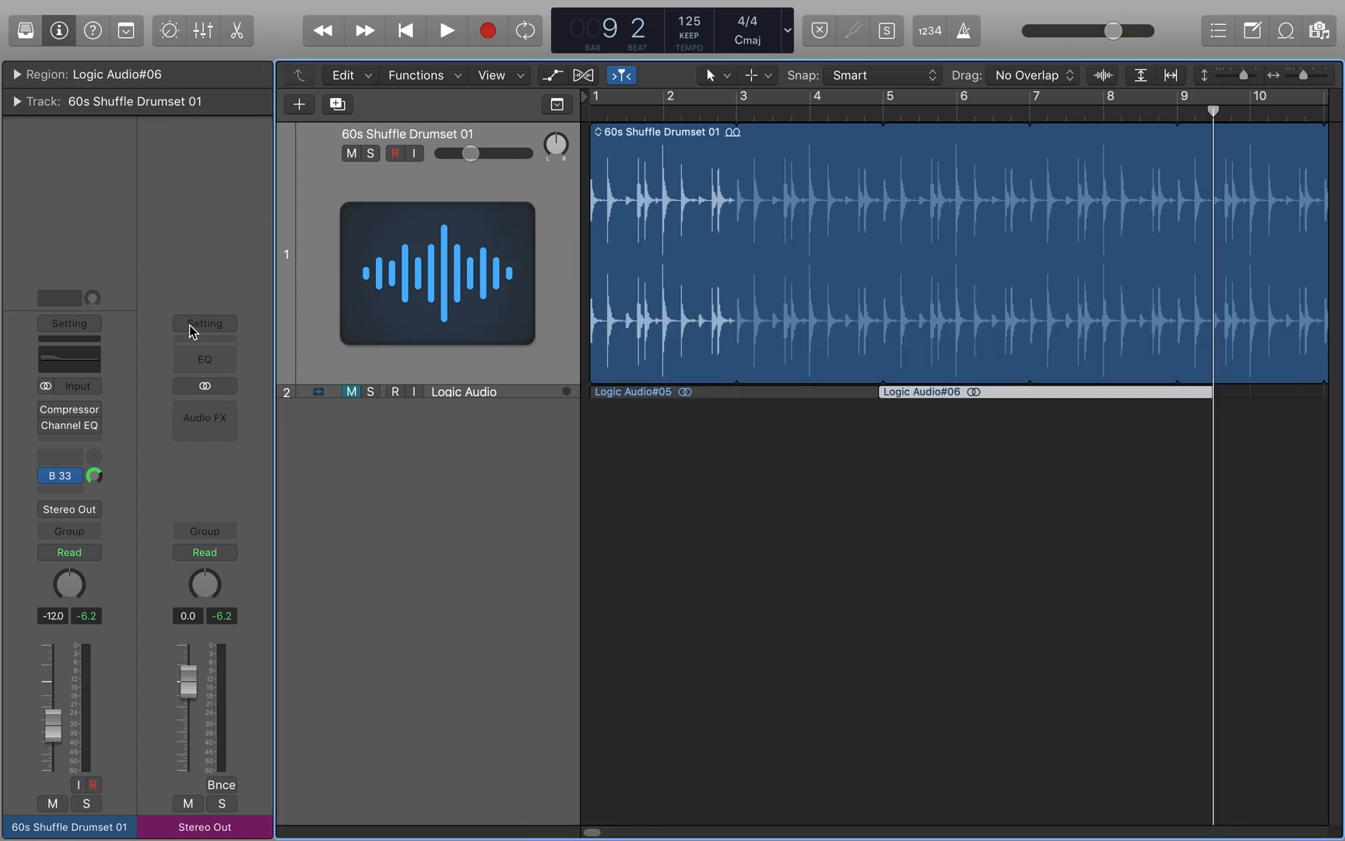
Step: Set the drum track's input format to mono and look through its input and bus choices, keeping No Input
click(44, 387)
click(45, 387)
click(96, 385)
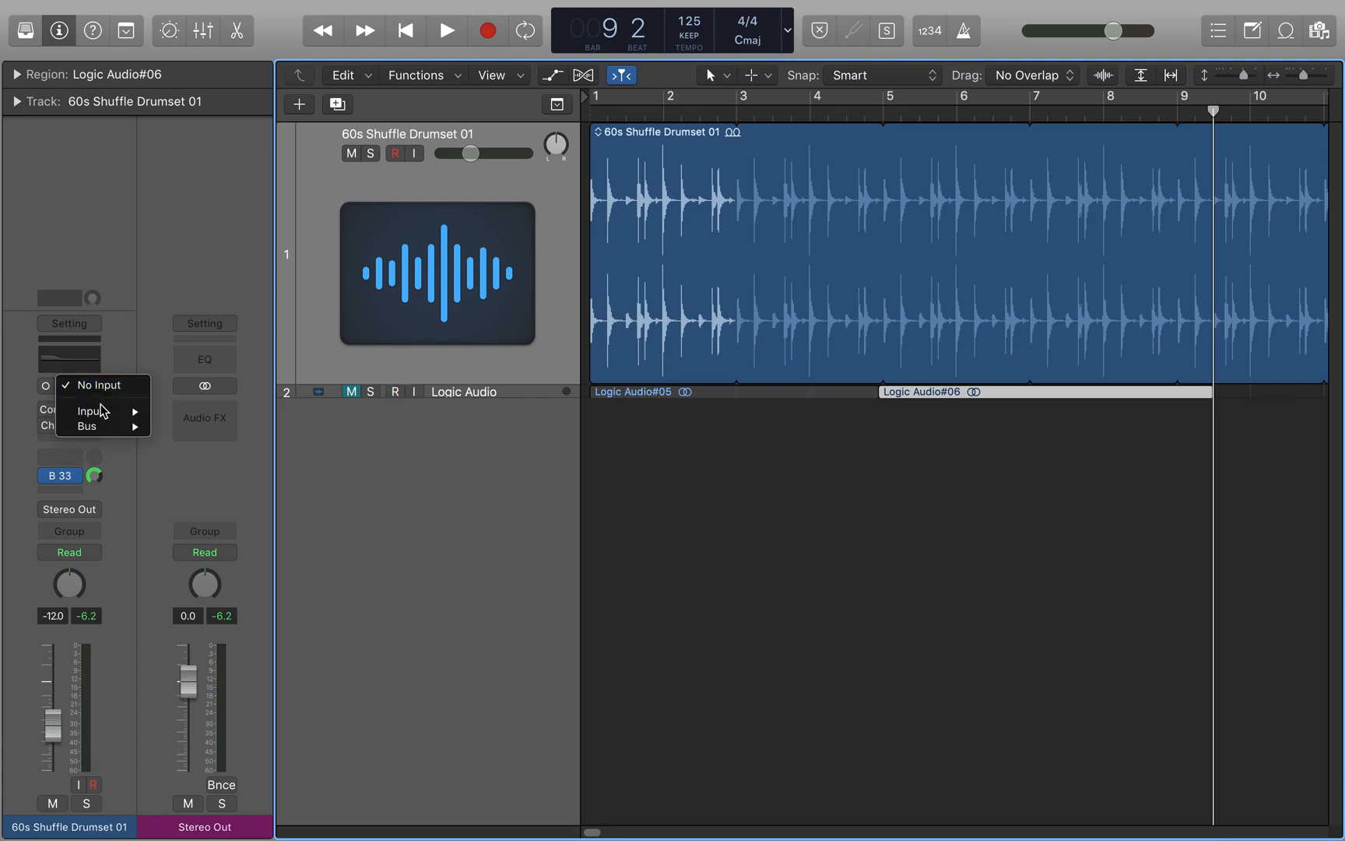
mouse_move(105, 411)
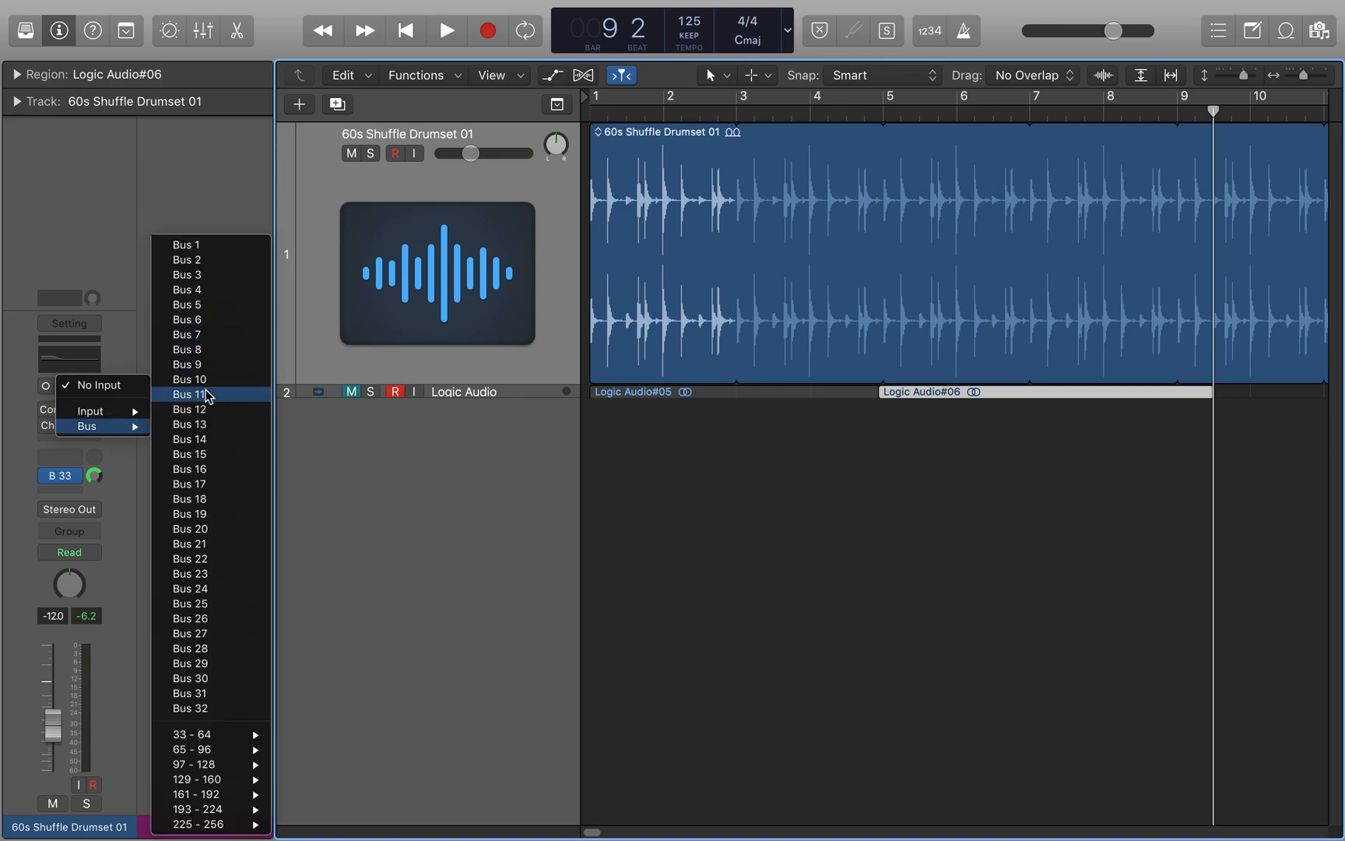
click(136, 286)
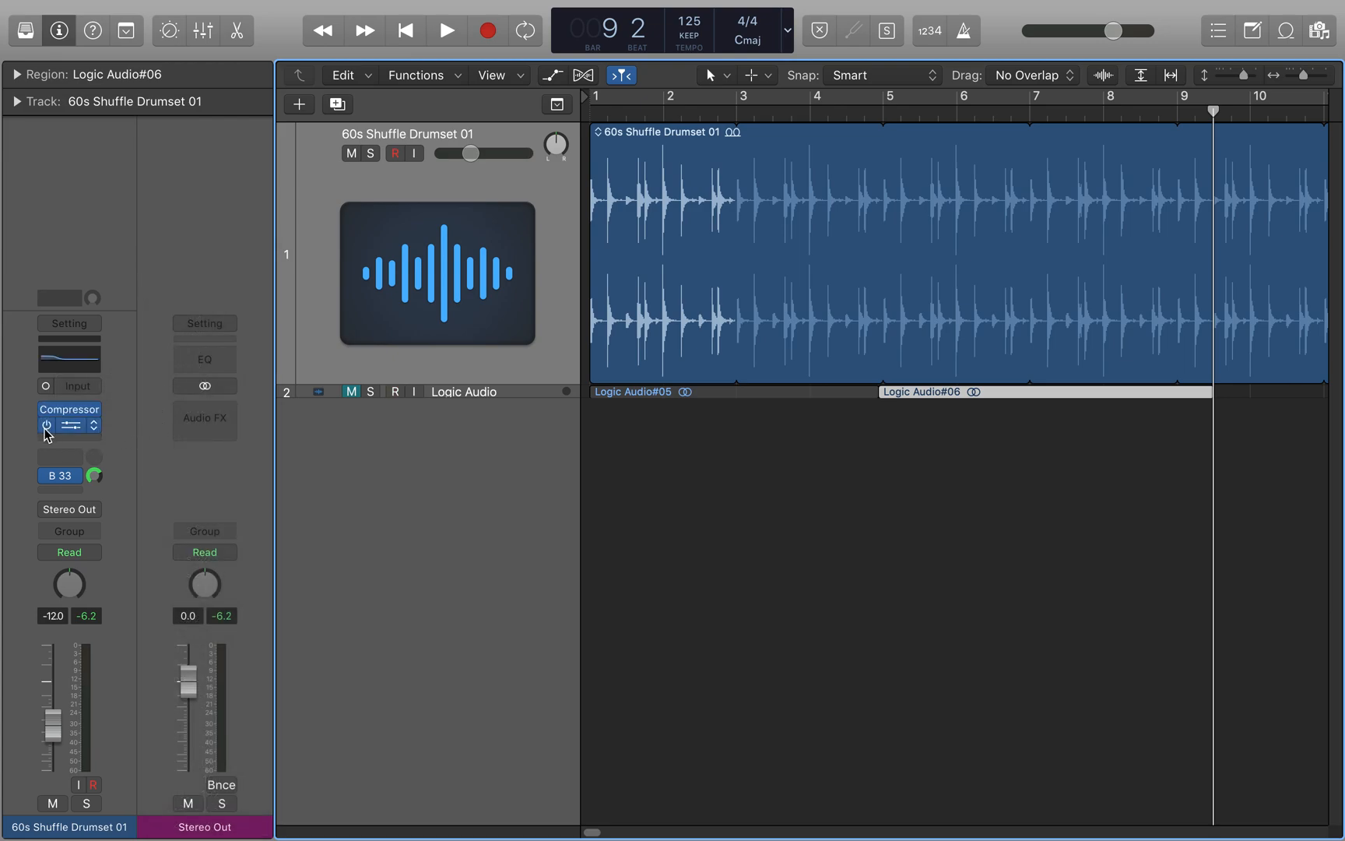
Step: Remove the Channel EQ from the drum track, and briefly open the Compressor to view it before closing its window
click(96, 429)
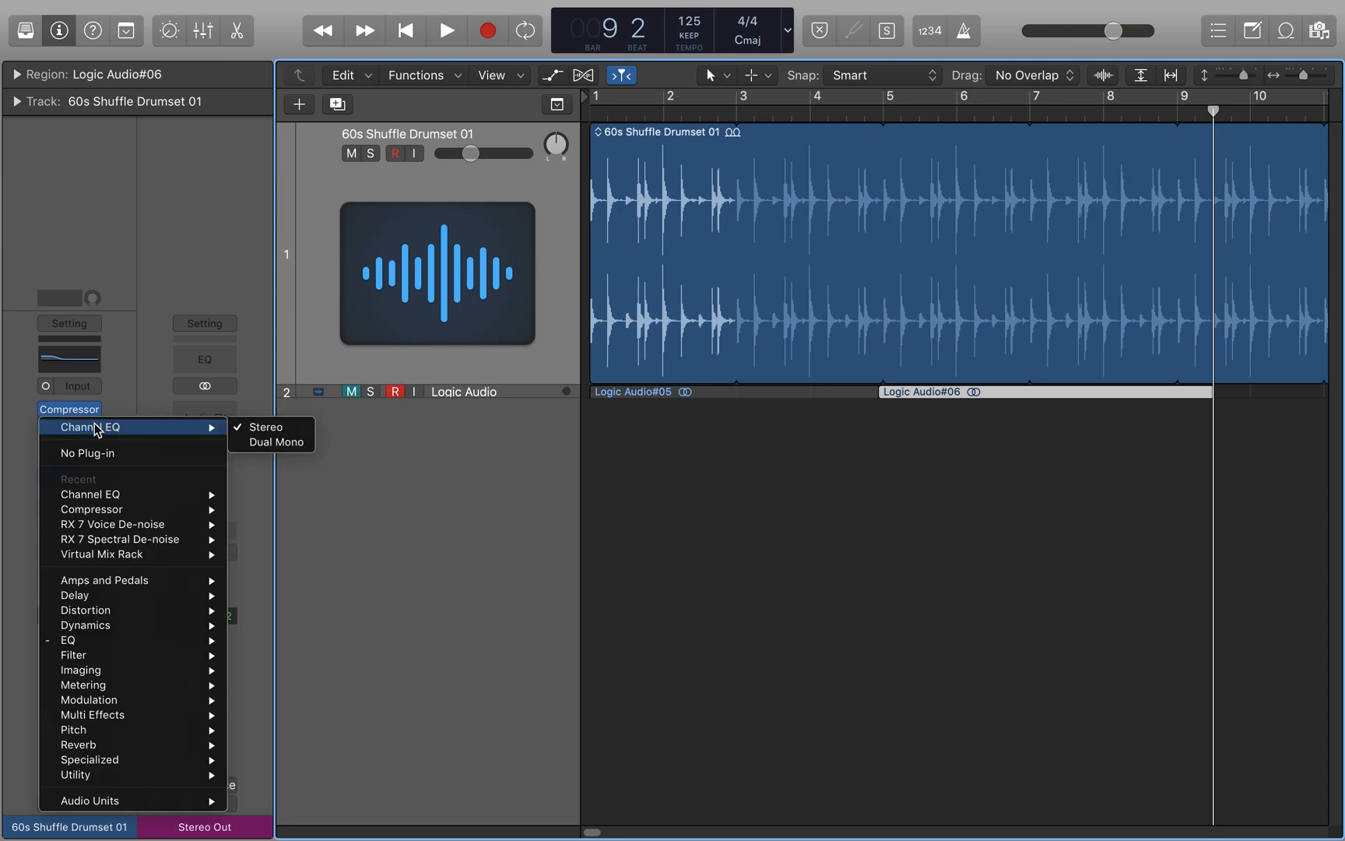
click(122, 453)
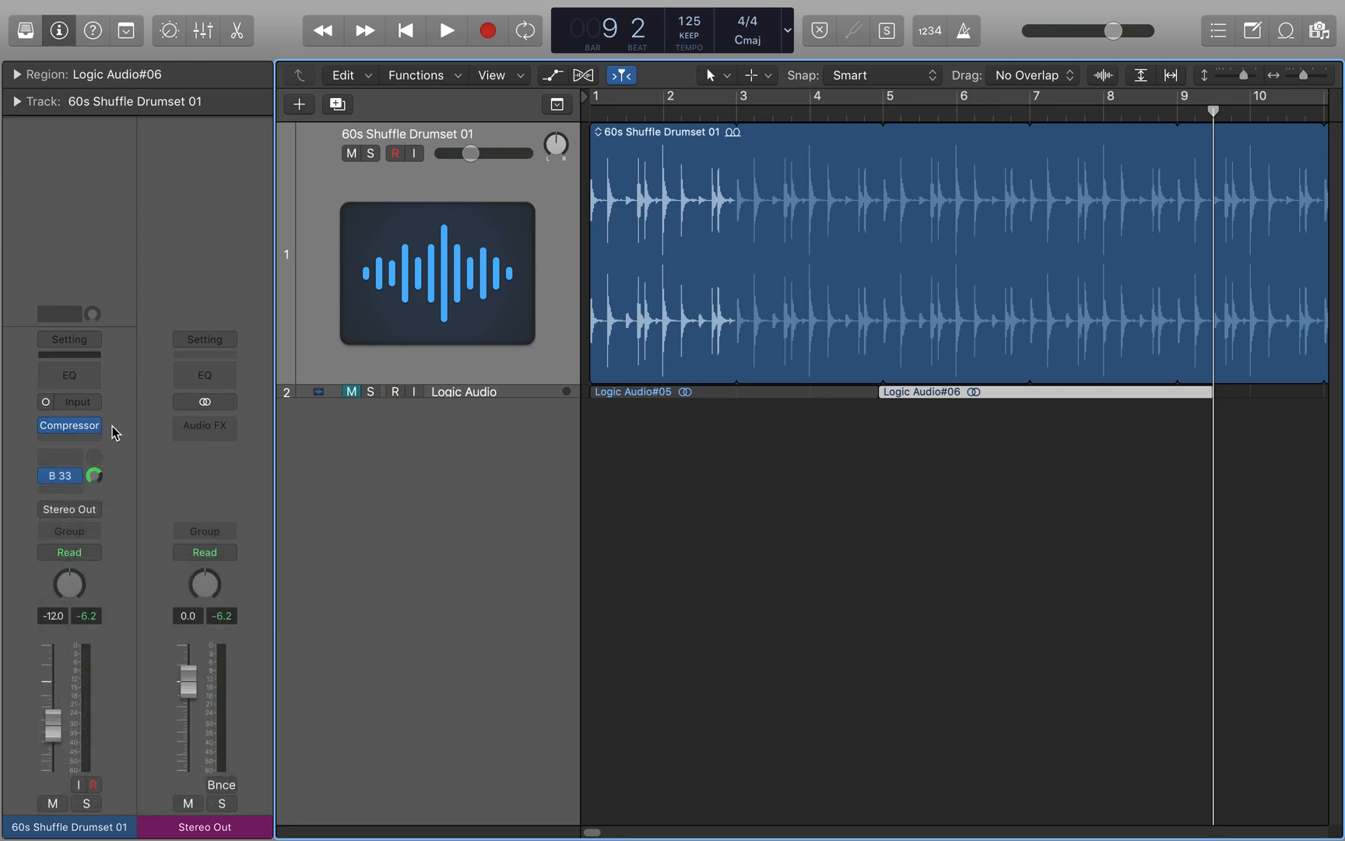
click(72, 429)
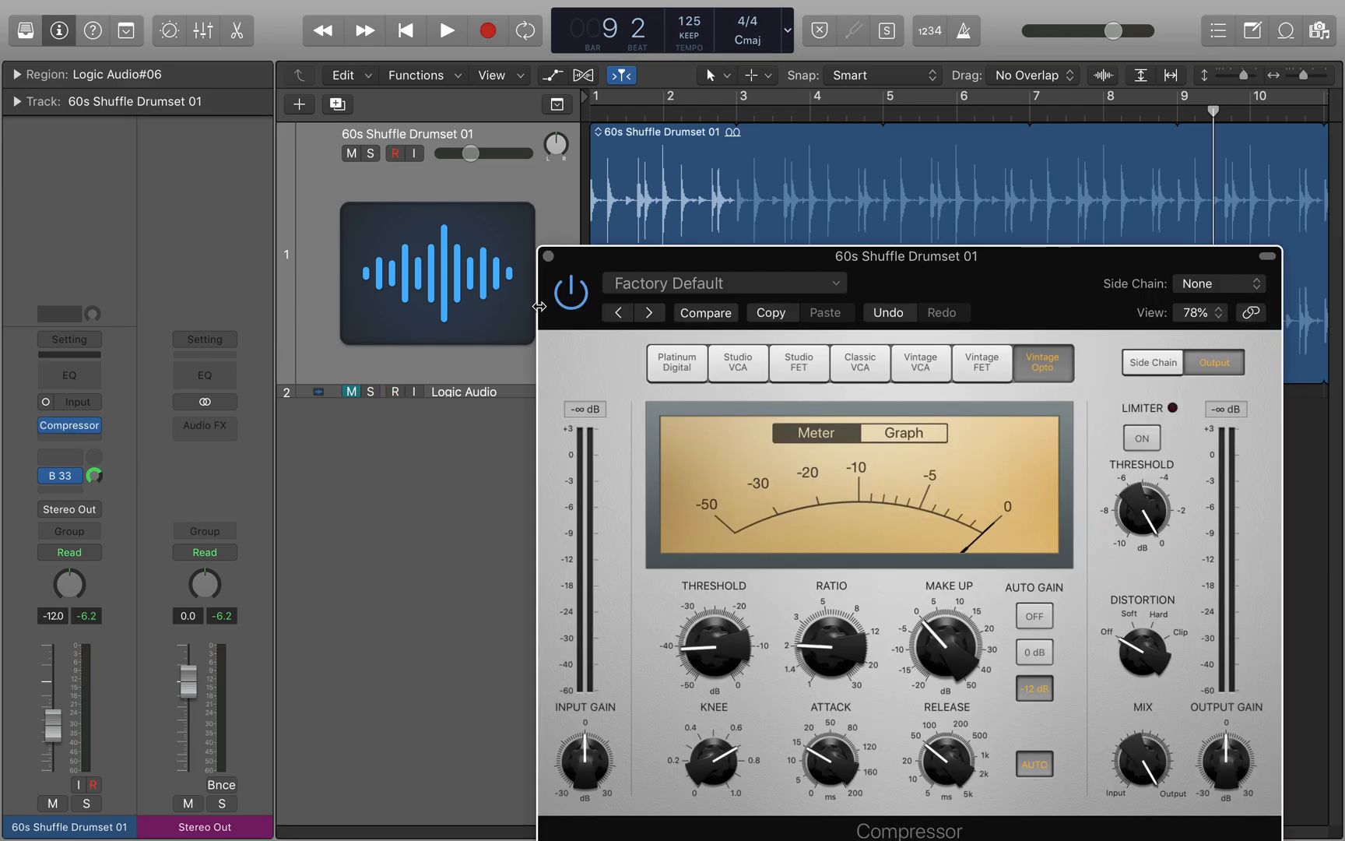
click(548, 257)
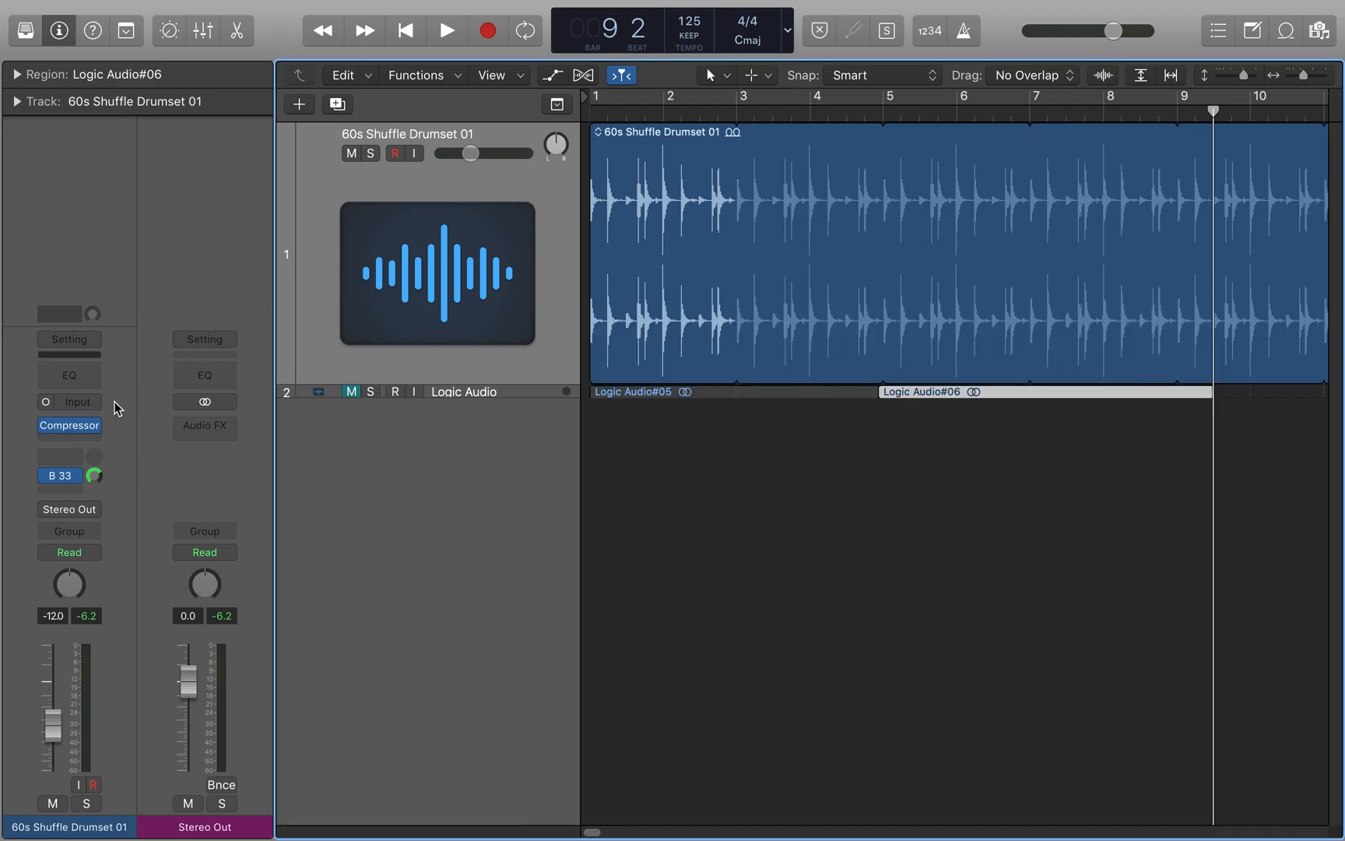
Step: Remove the Compressor from the drum track and look through the available Audio FX, including the Audio Units manufacturers, without inserting a plug-in
click(105, 426)
click(99, 454)
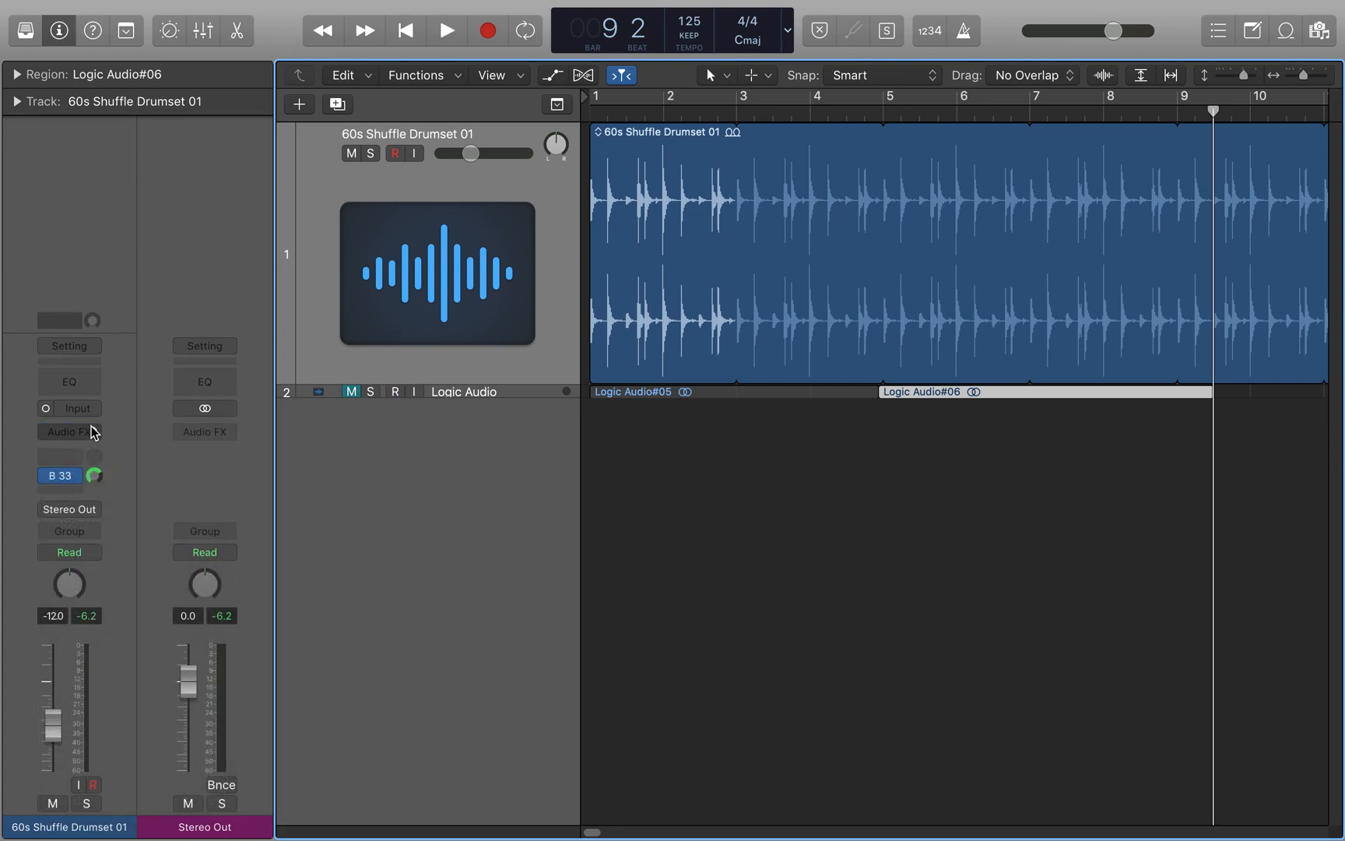
click(92, 432)
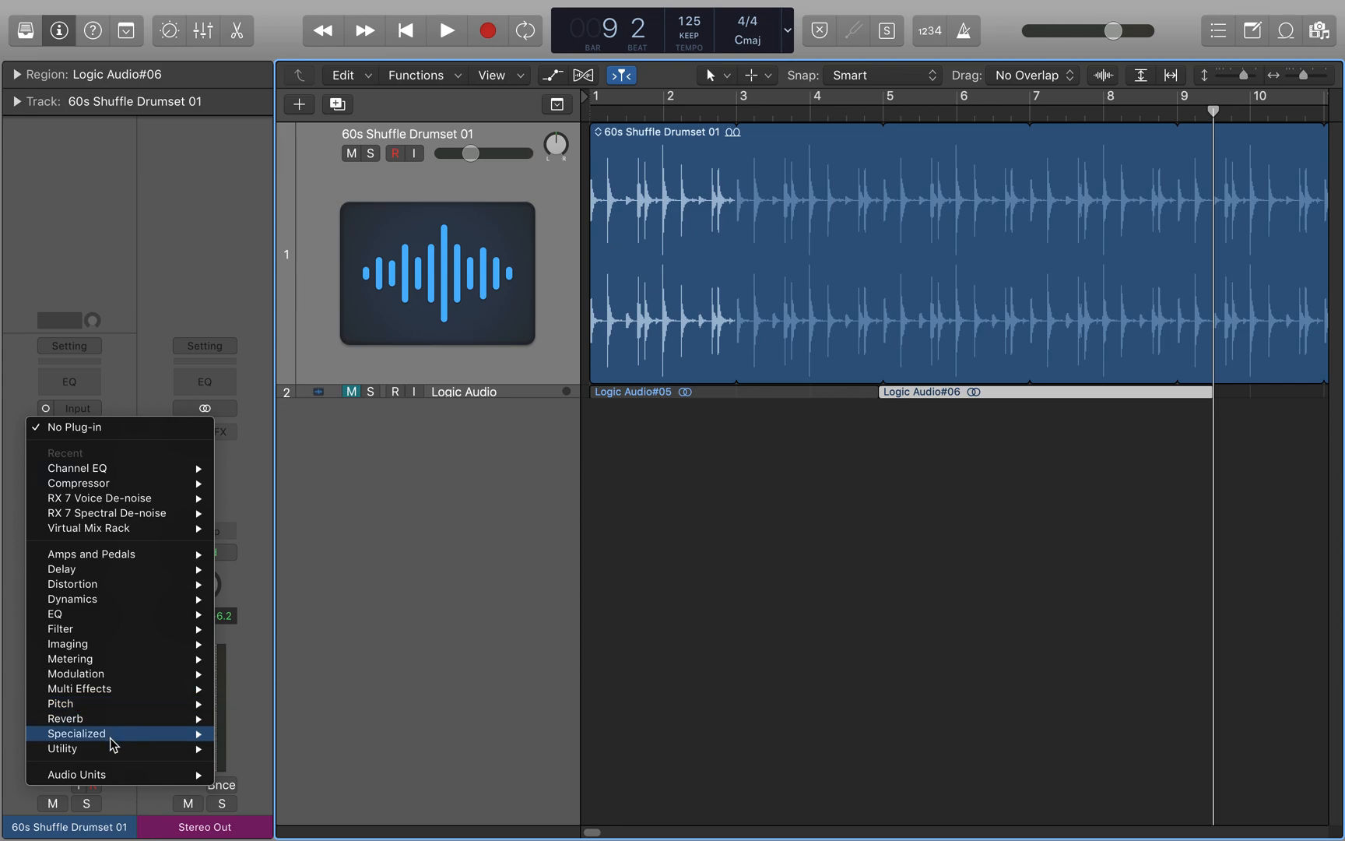
mouse_move(110, 782)
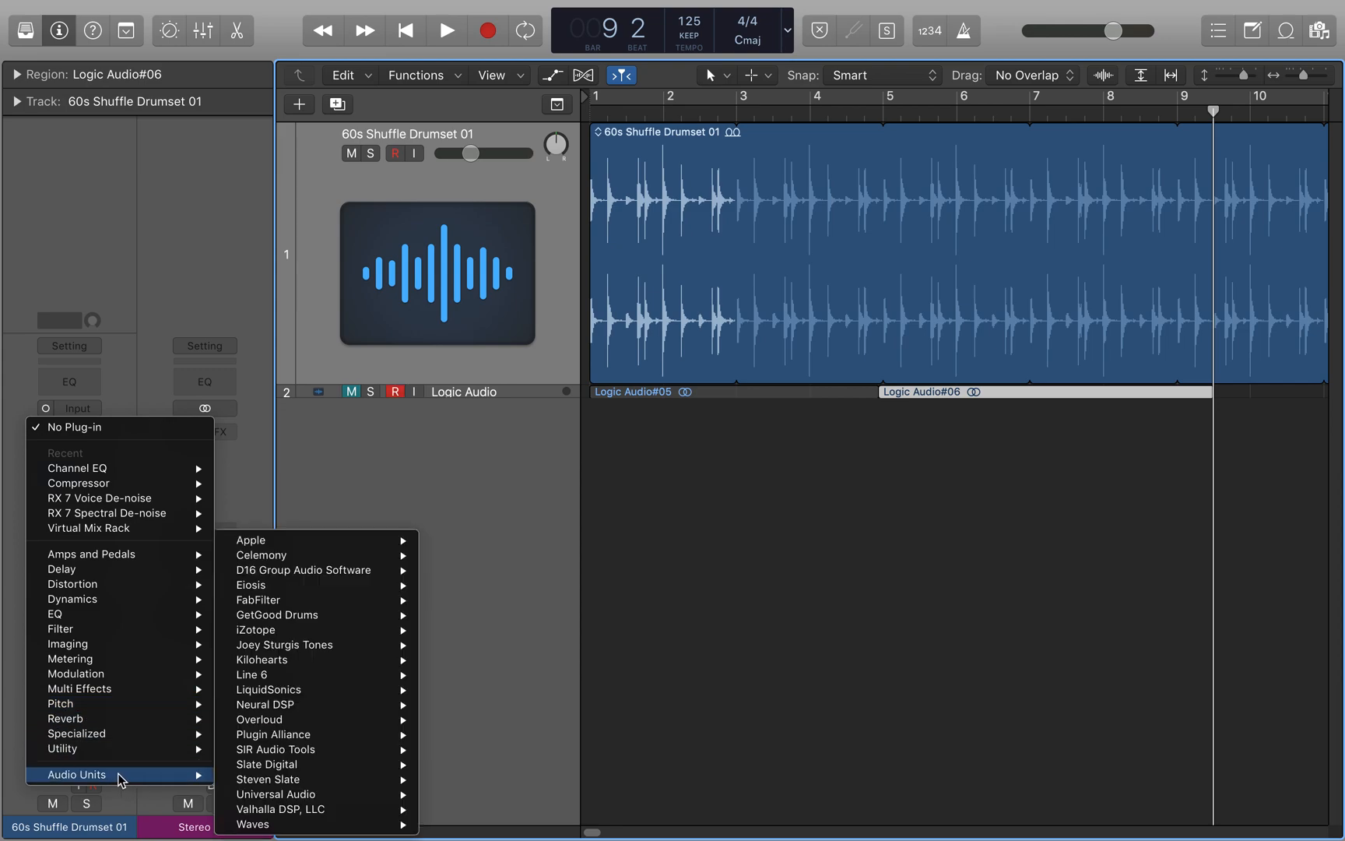
mouse_move(336, 648)
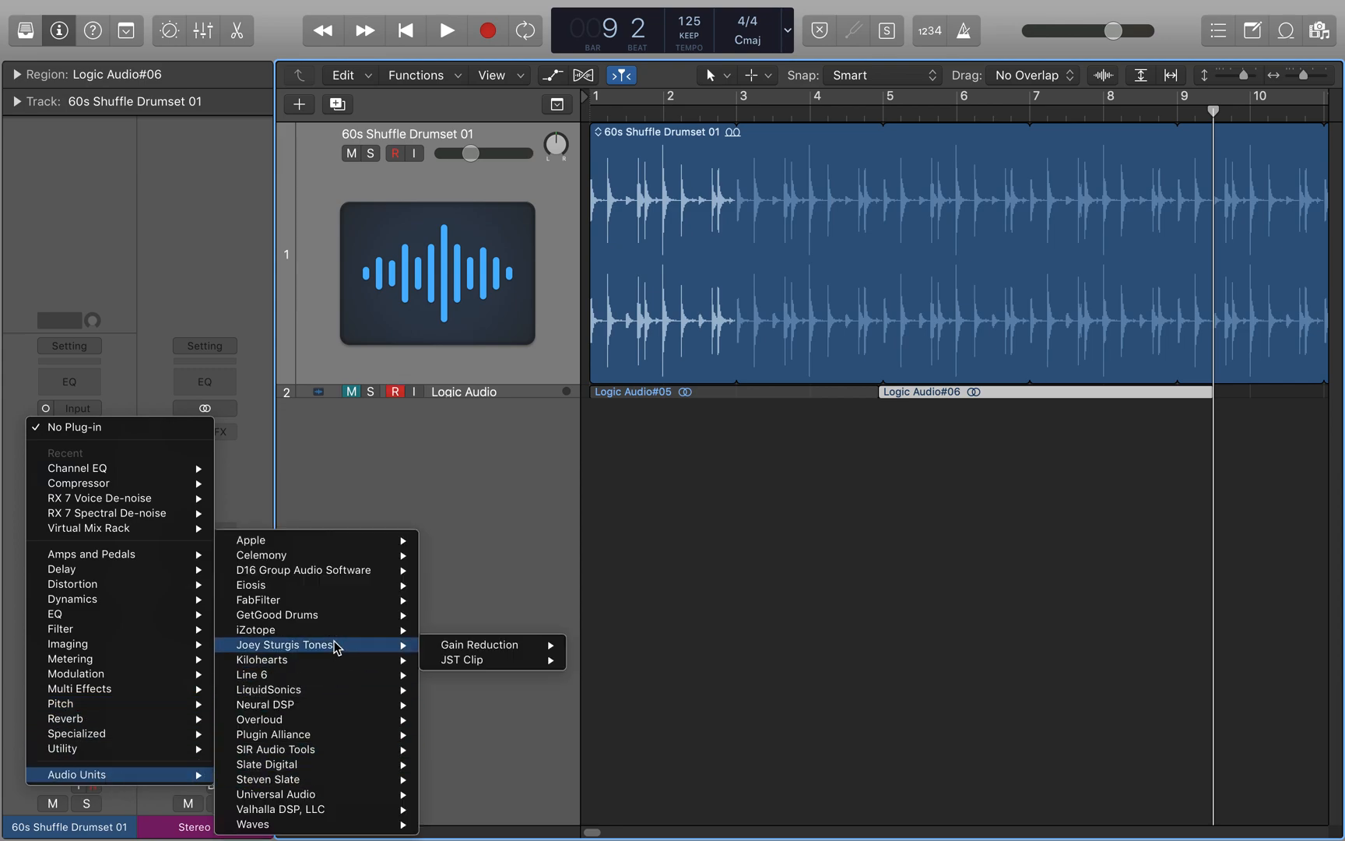
click(302, 490)
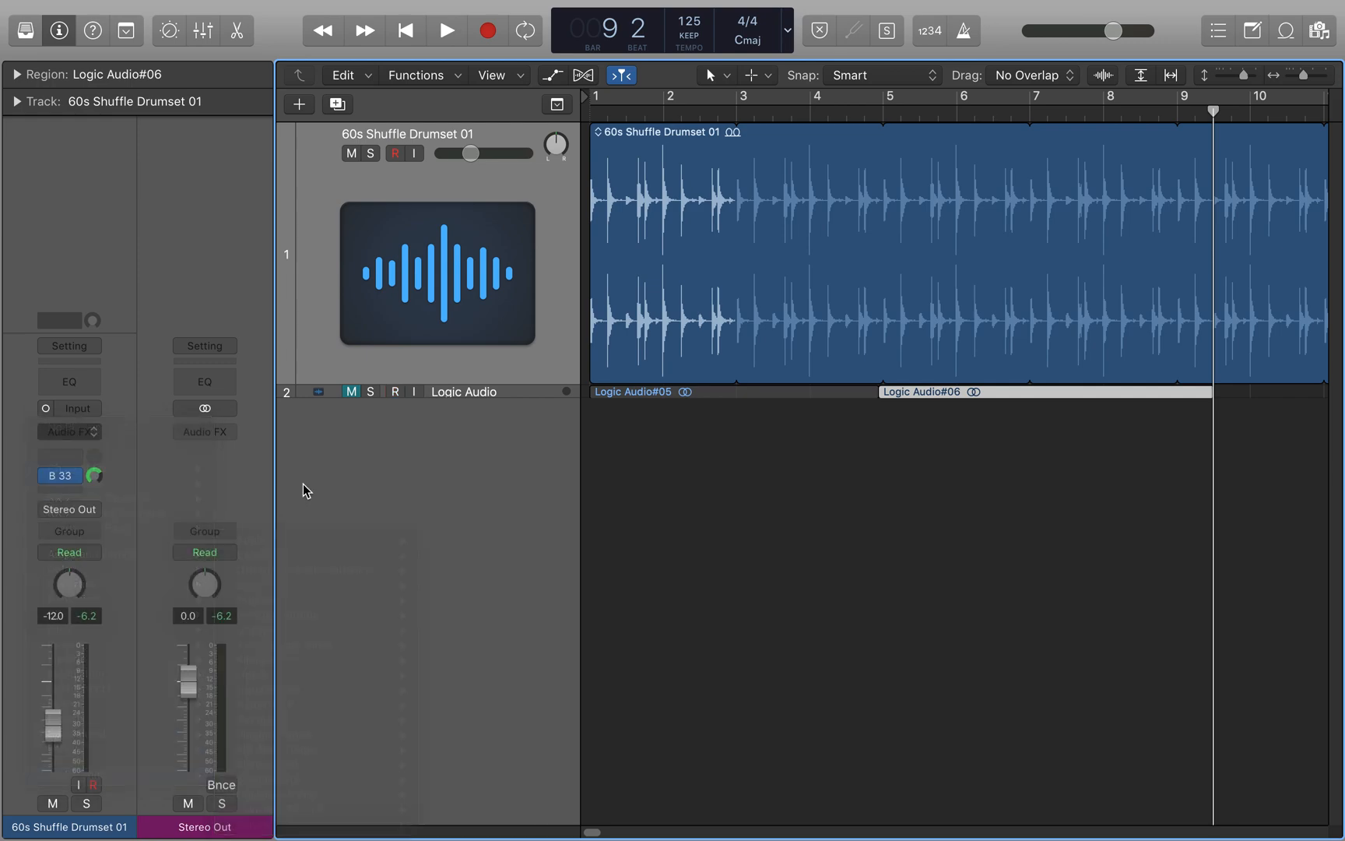
Step: Add a send to Bus 1 on the drum track, raise its level and reset the level to its default
click(74, 458)
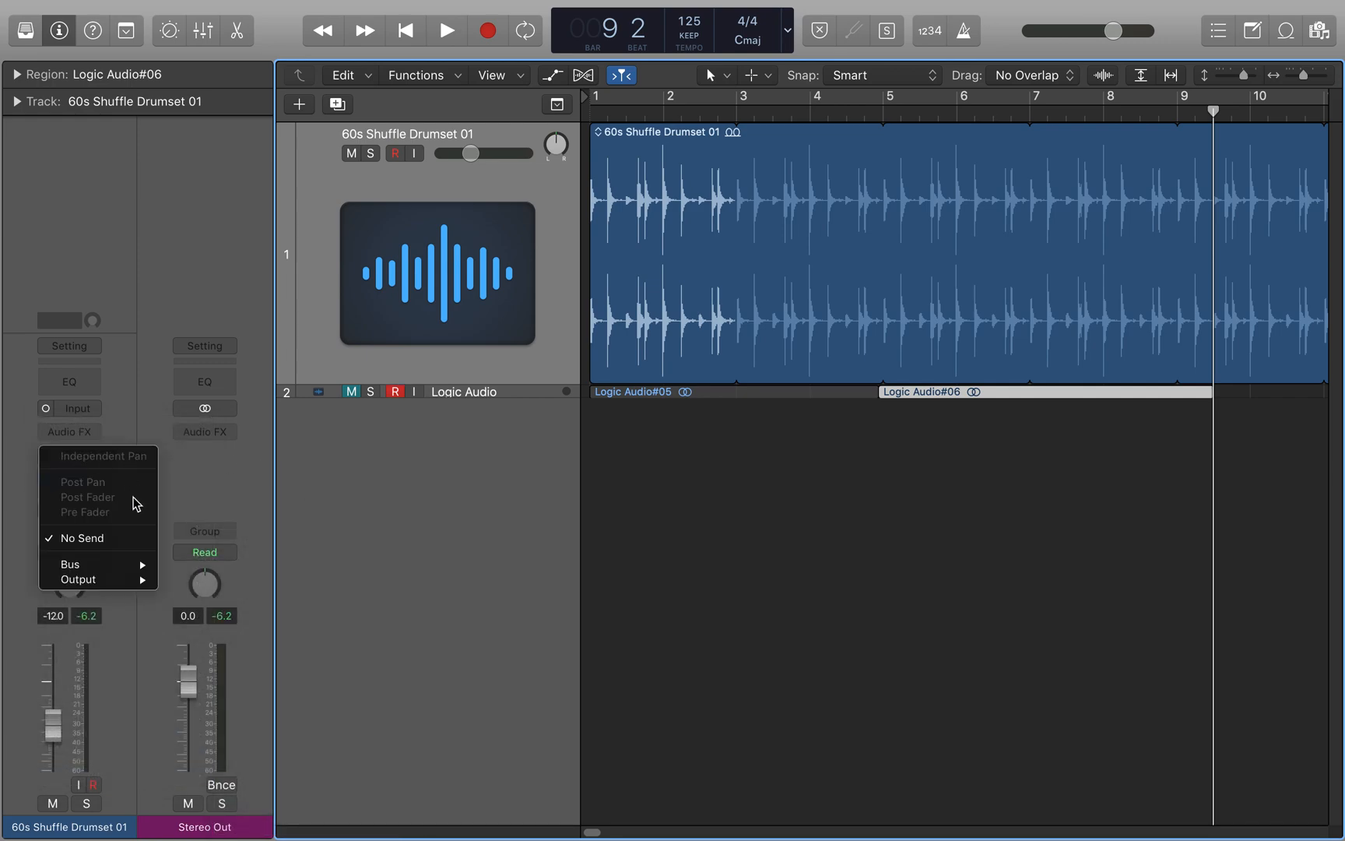
mouse_move(122, 570)
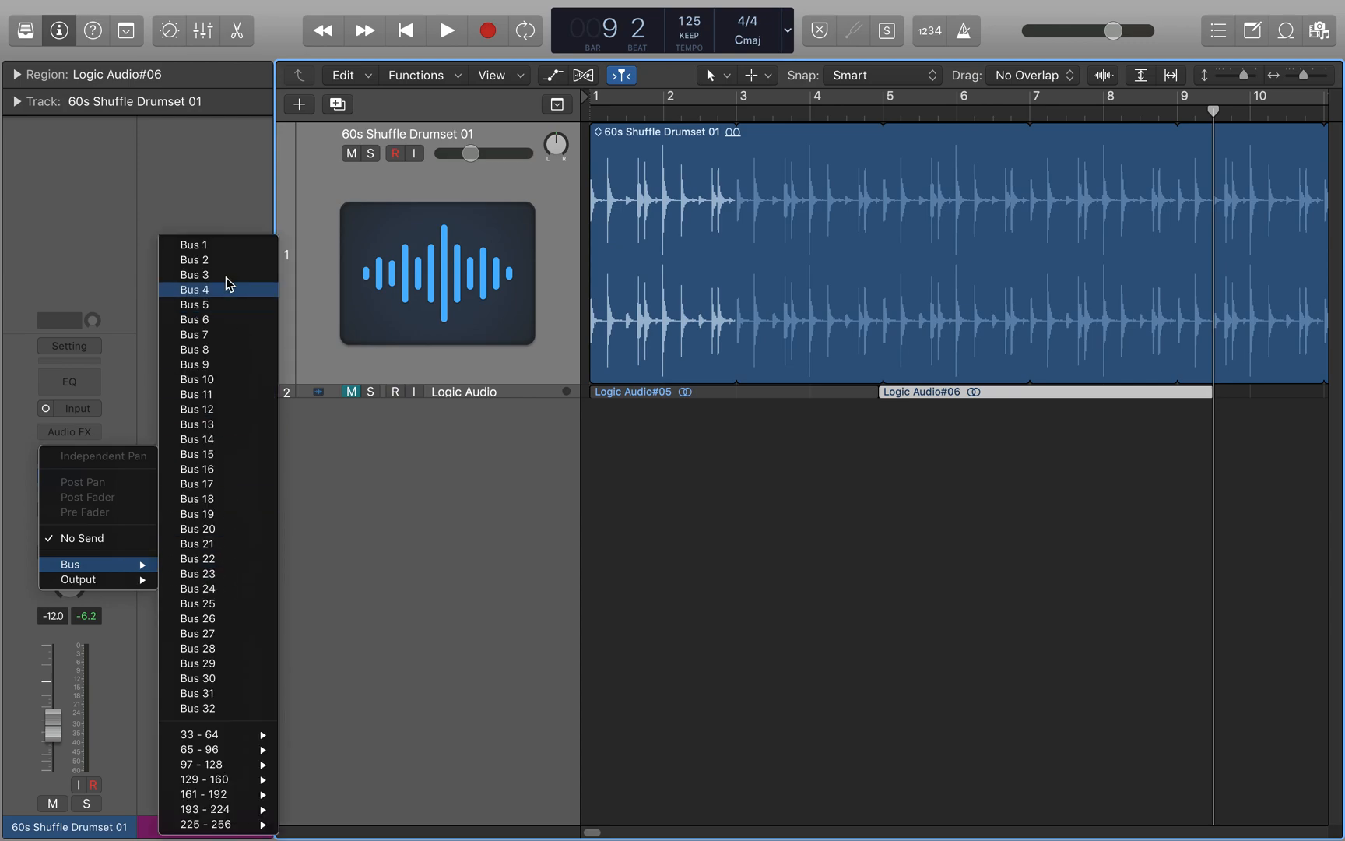
click(225, 245)
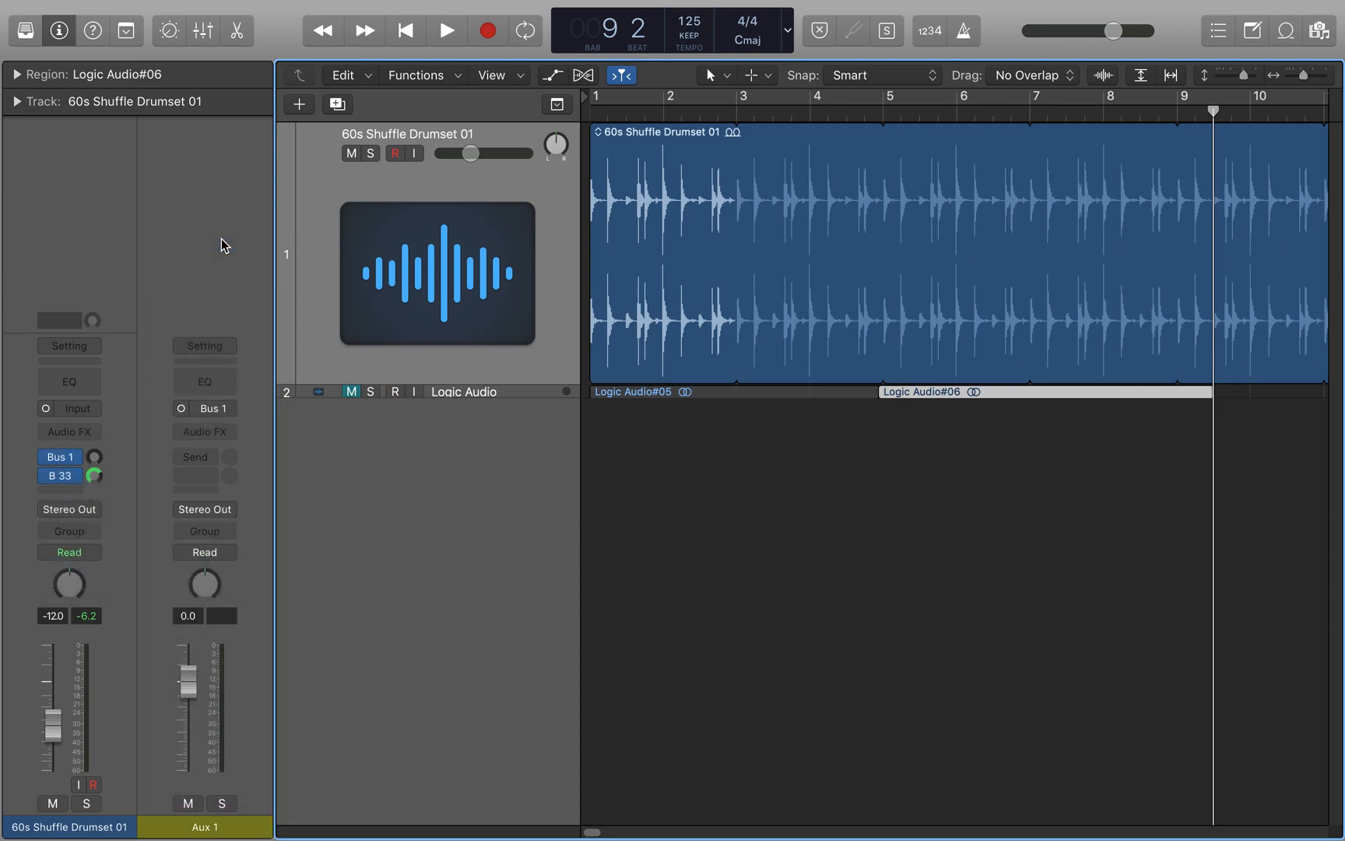
drag(94, 458, 94, 435)
alt+click(94, 459)
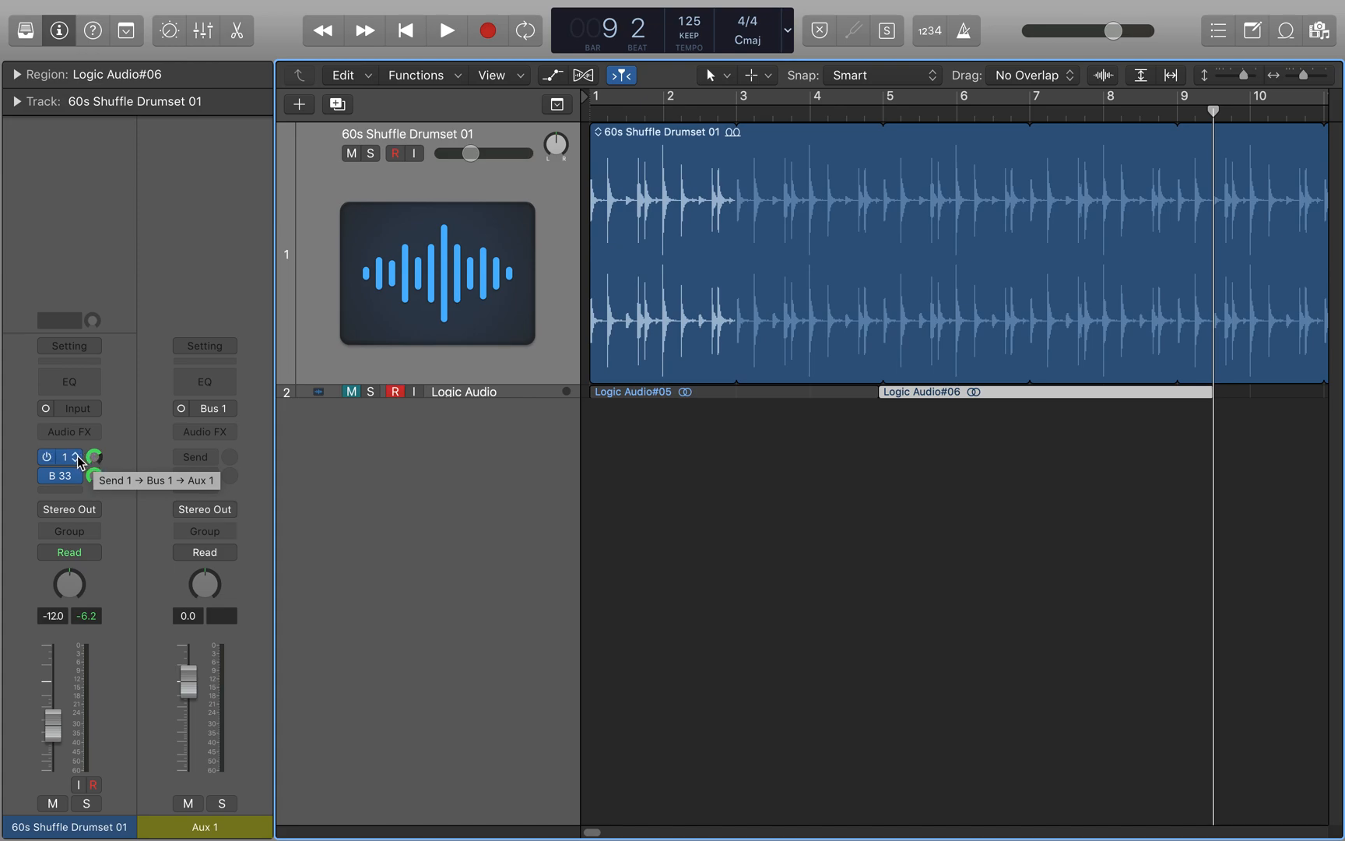
Step: Look through the Bus 1 send's mode and output choices, and reroute the send to output 1
click(79, 461)
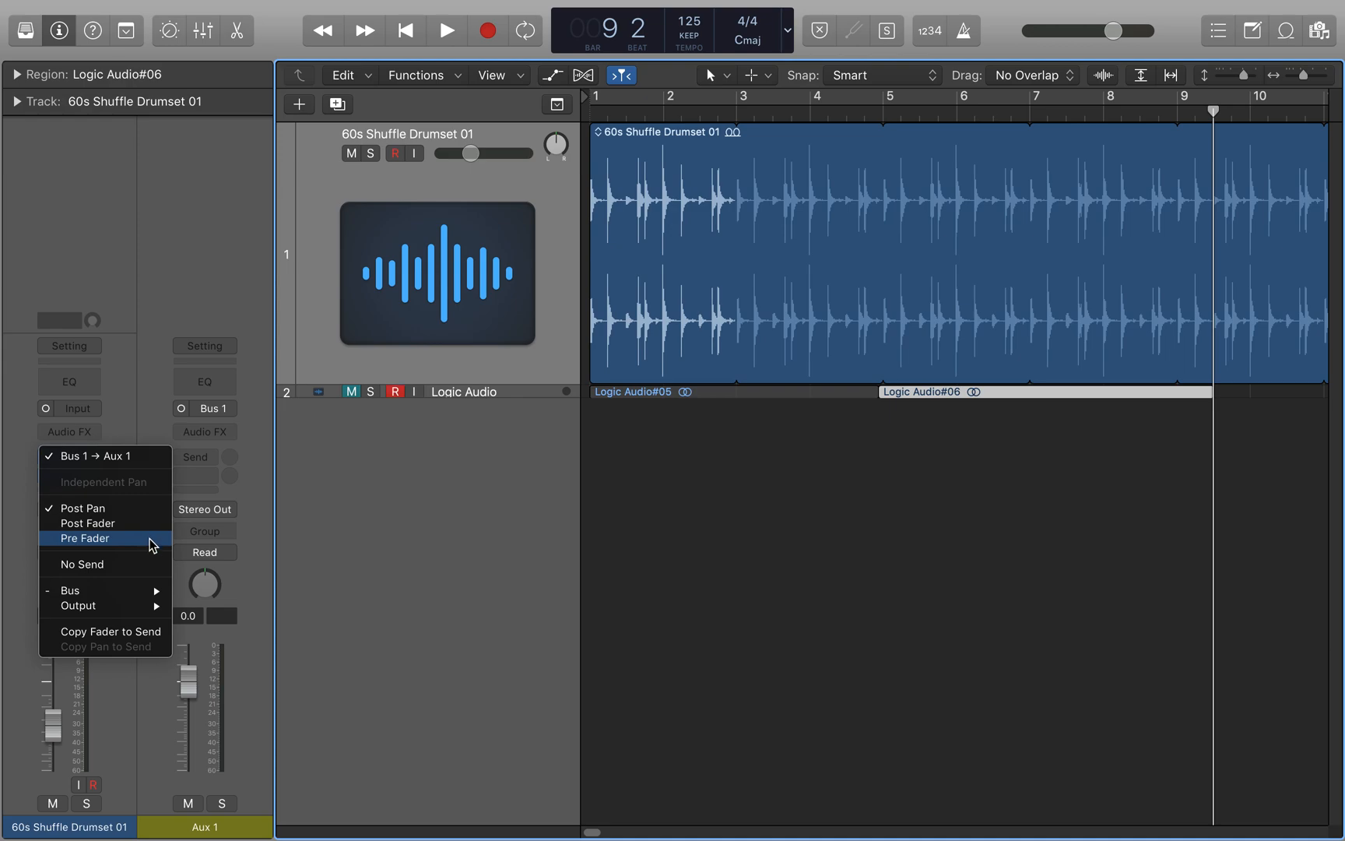
mouse_move(150, 606)
mouse_move(201, 612)
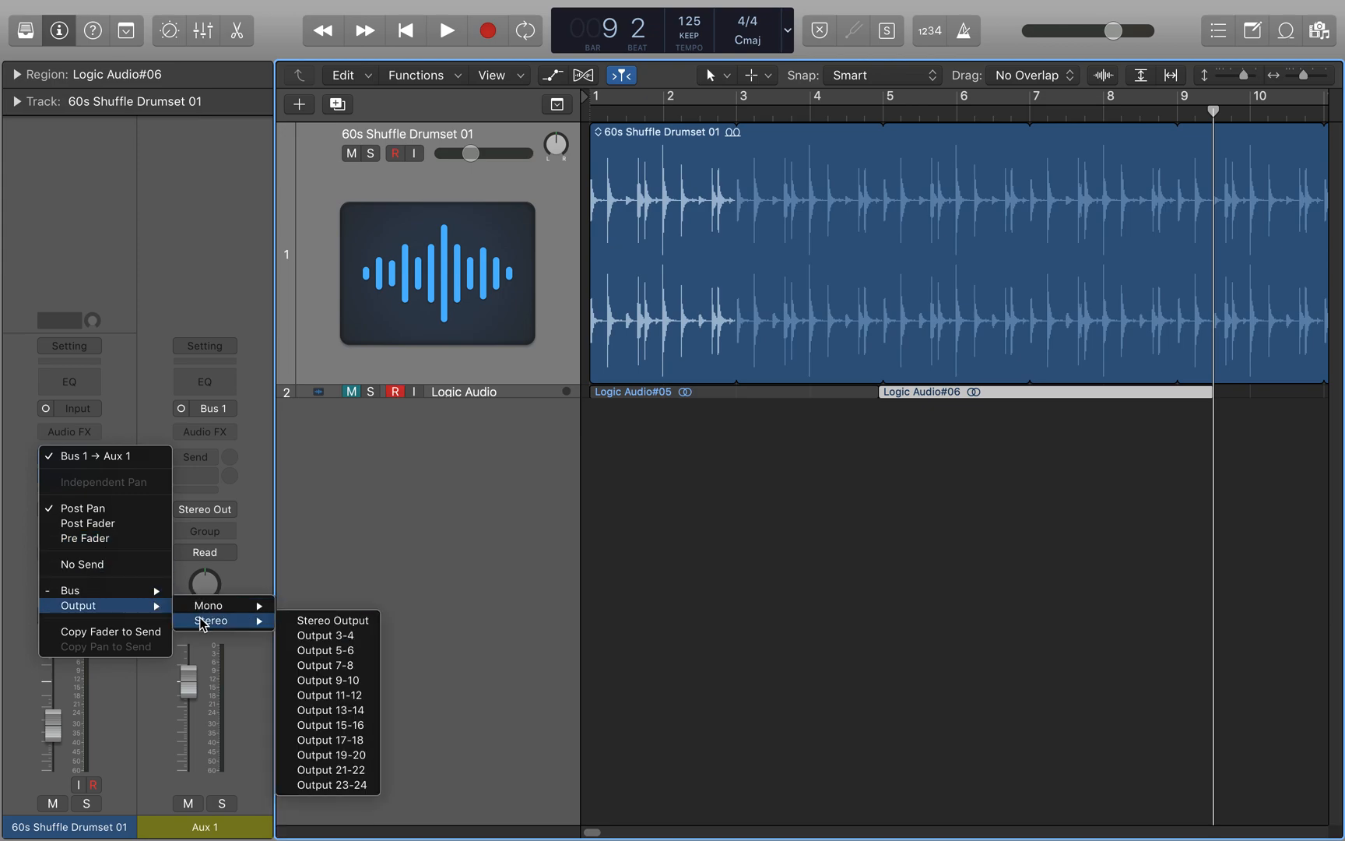
click(319, 480)
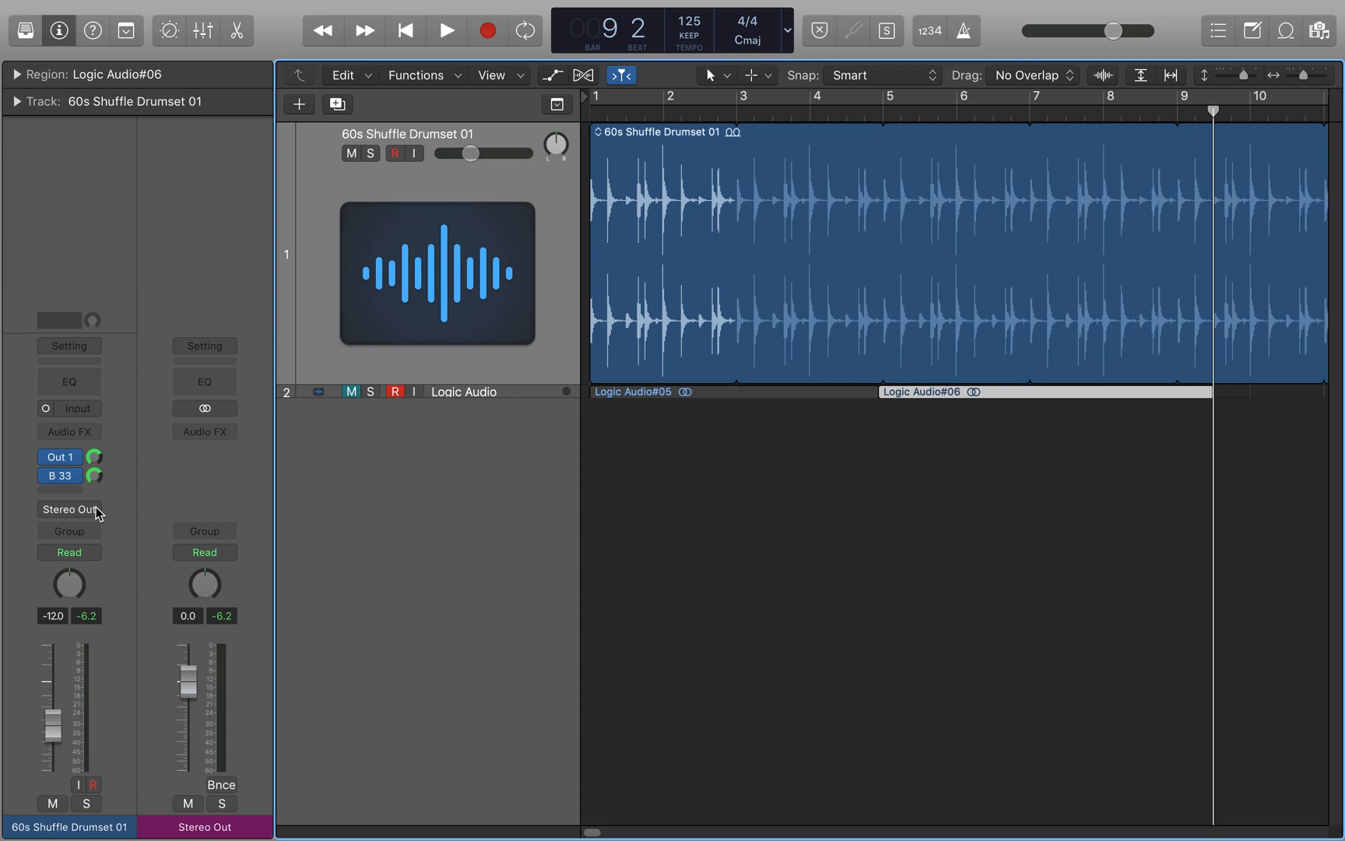
Step: Look through the drum track's output choices and route its output to Bus 11
click(69, 509)
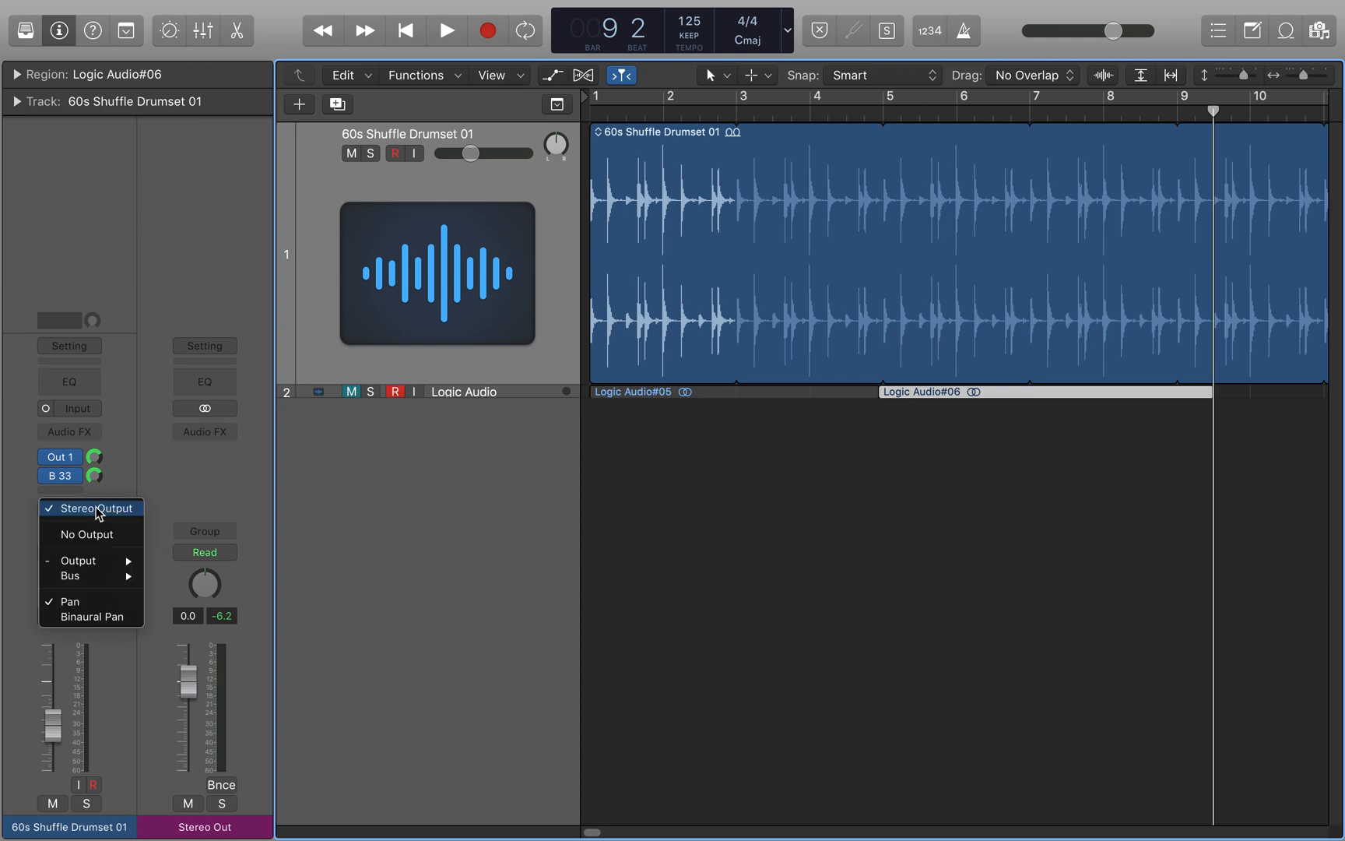
mouse_move(118, 560)
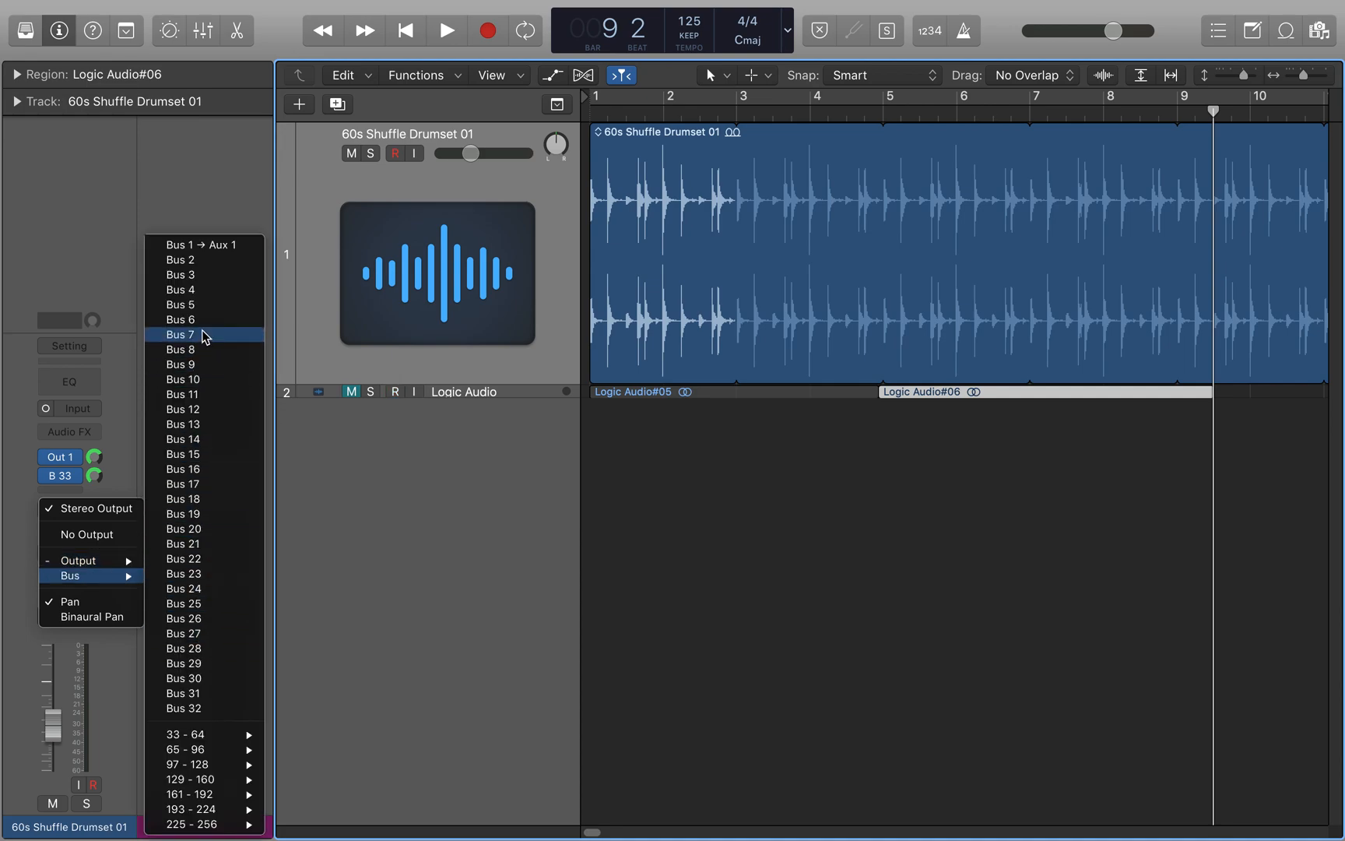
click(193, 394)
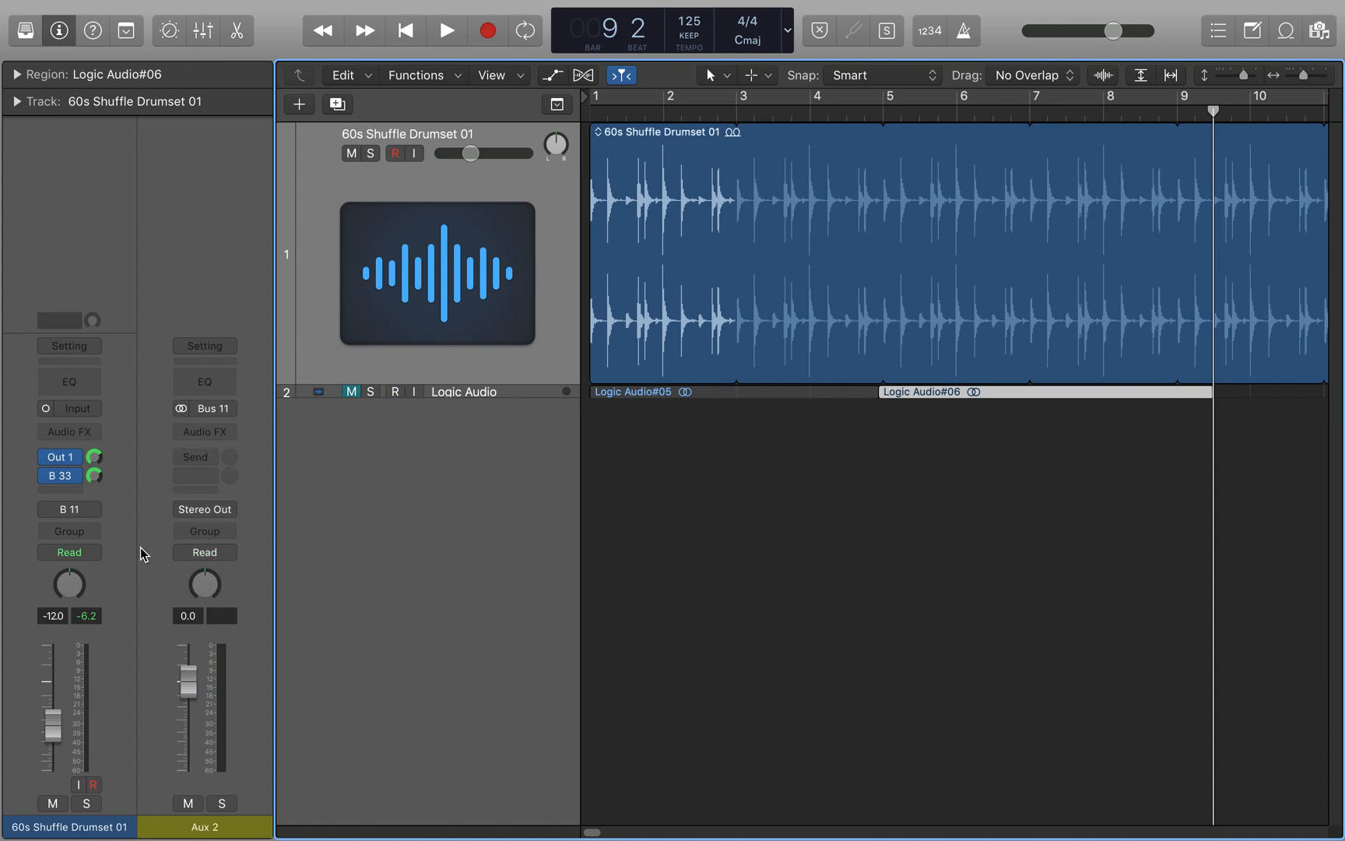
Step: Assign the drum track to a new Group 1 and name the group Drums
click(96, 537)
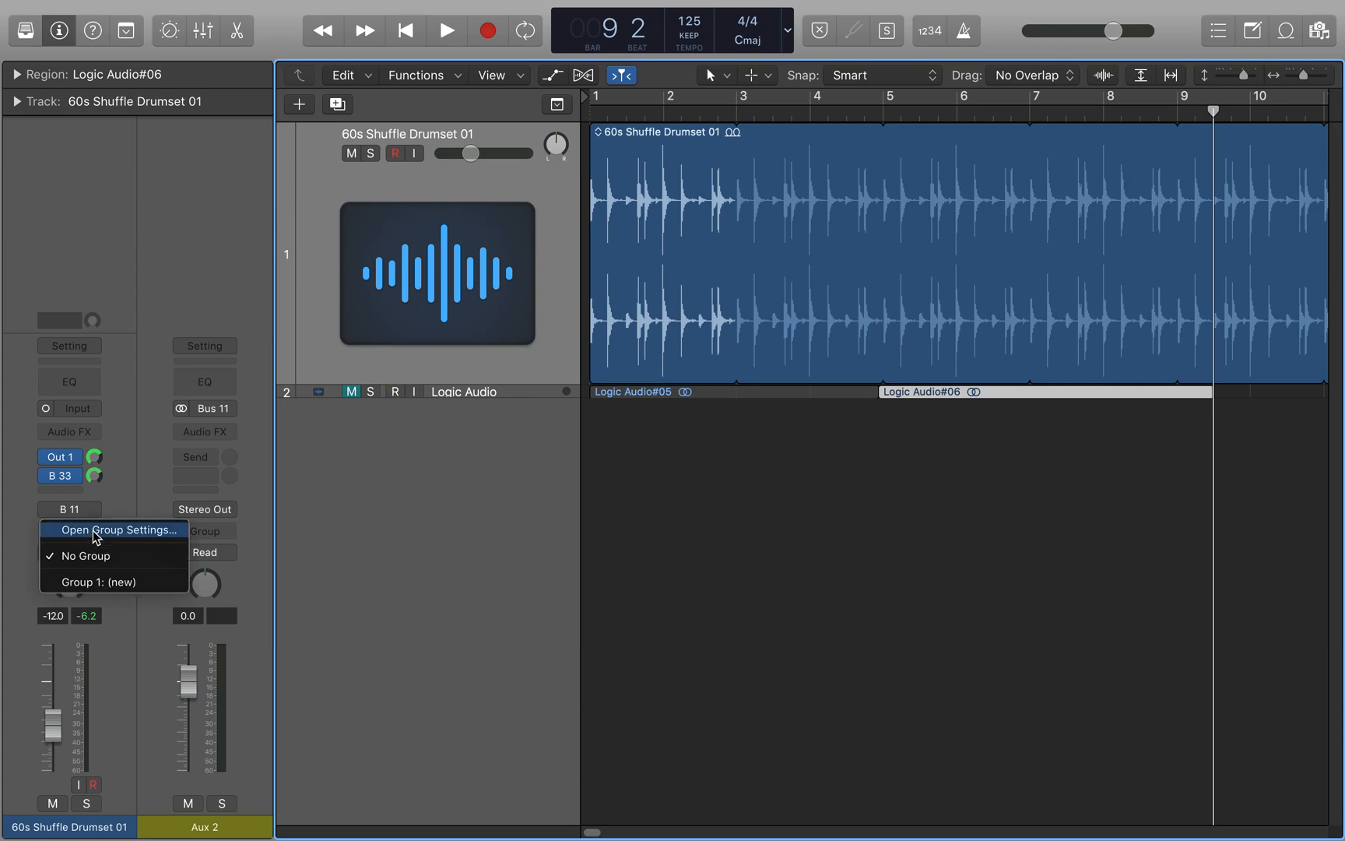
click(101, 583)
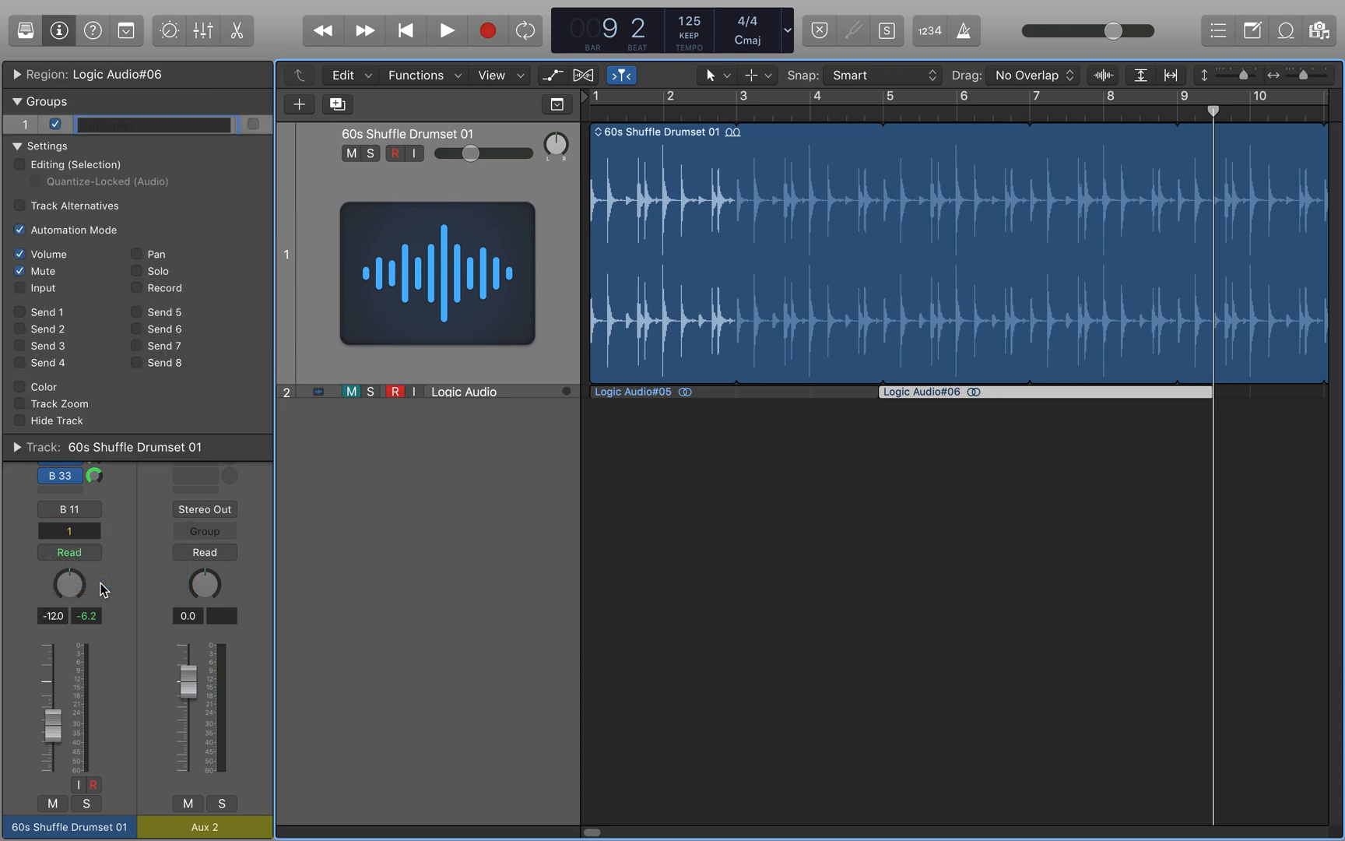
text(Drums)
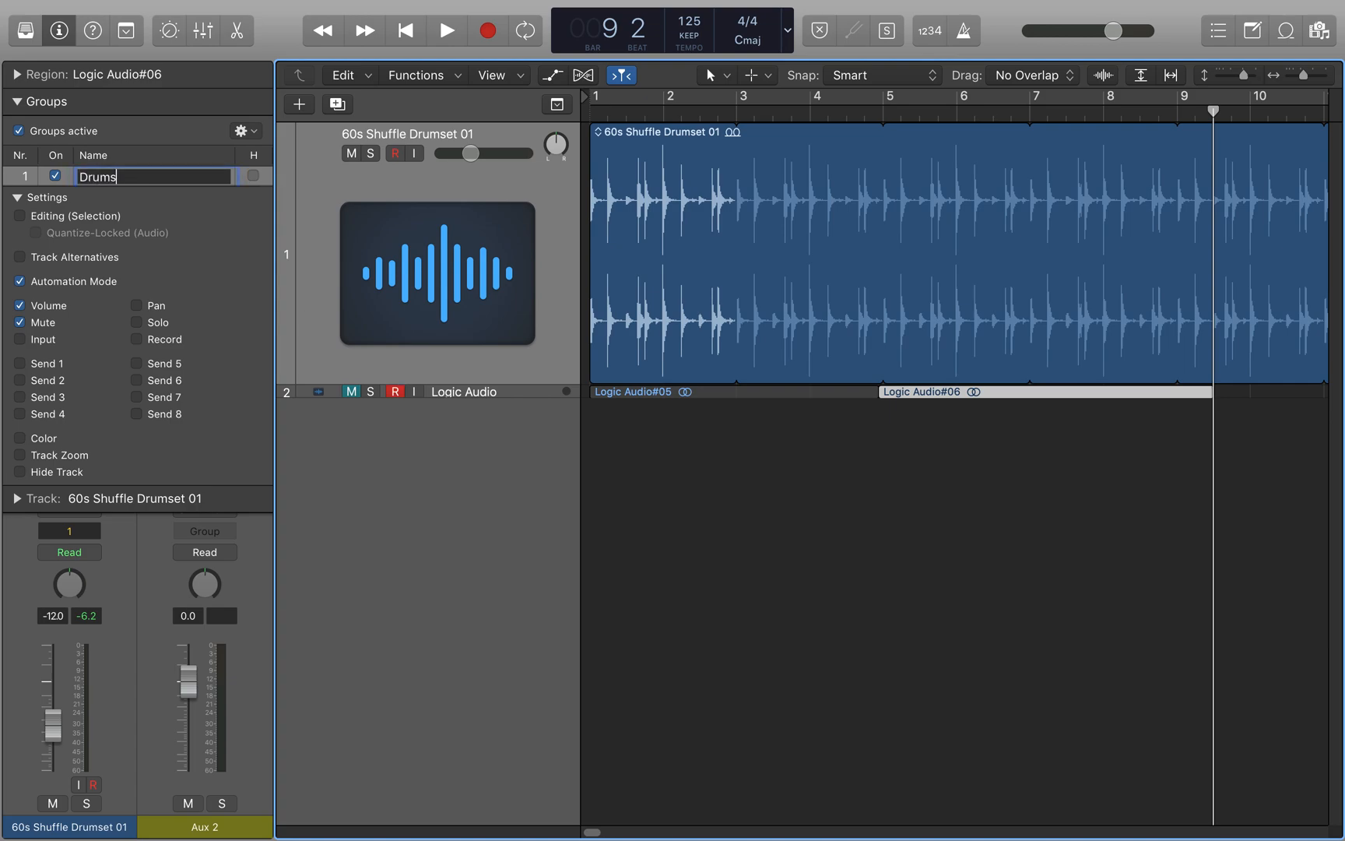
key(Return)
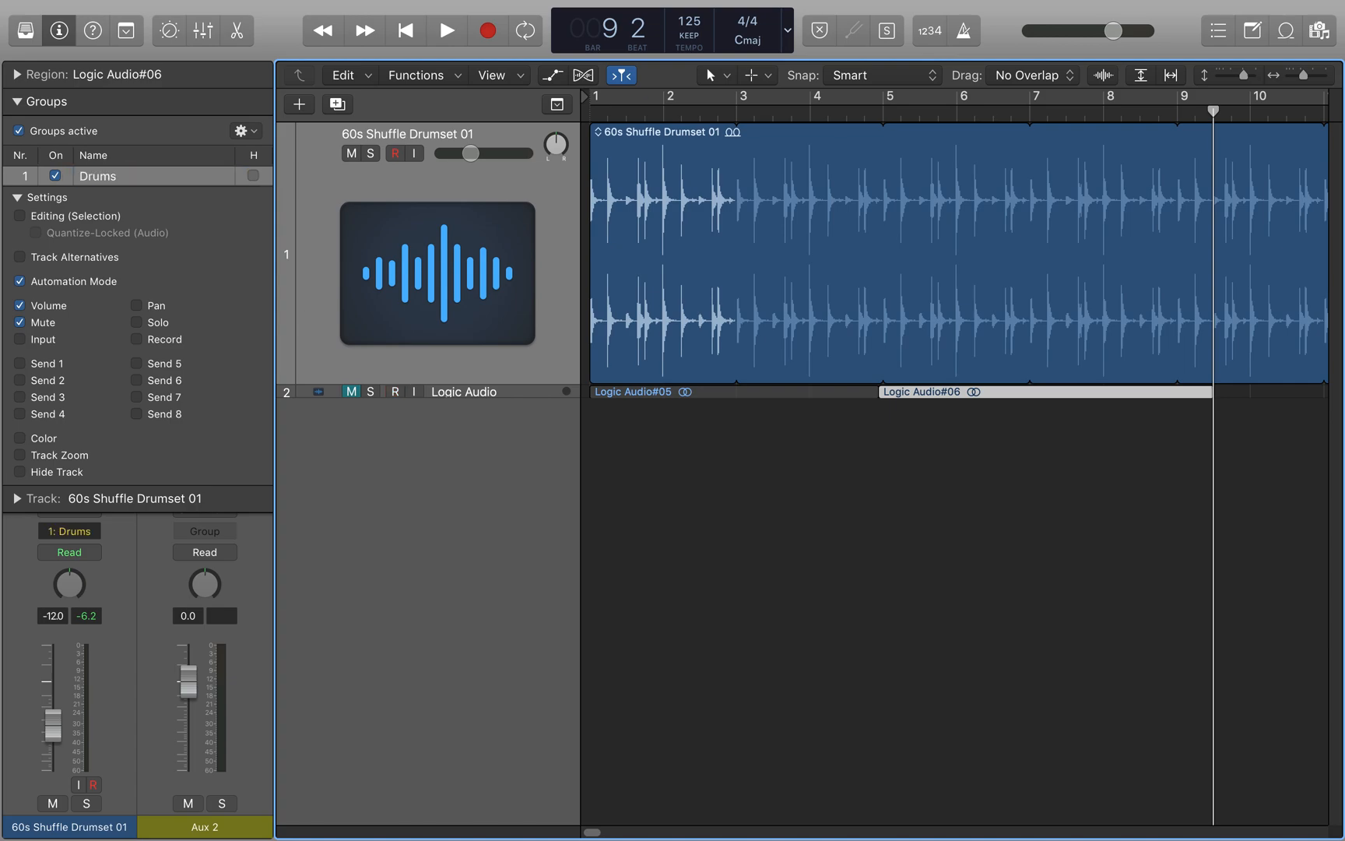
Step: Enable Editing (Selection) and Track Alternatives for the Drums group, and collapse the group settings
click(104, 217)
click(68, 258)
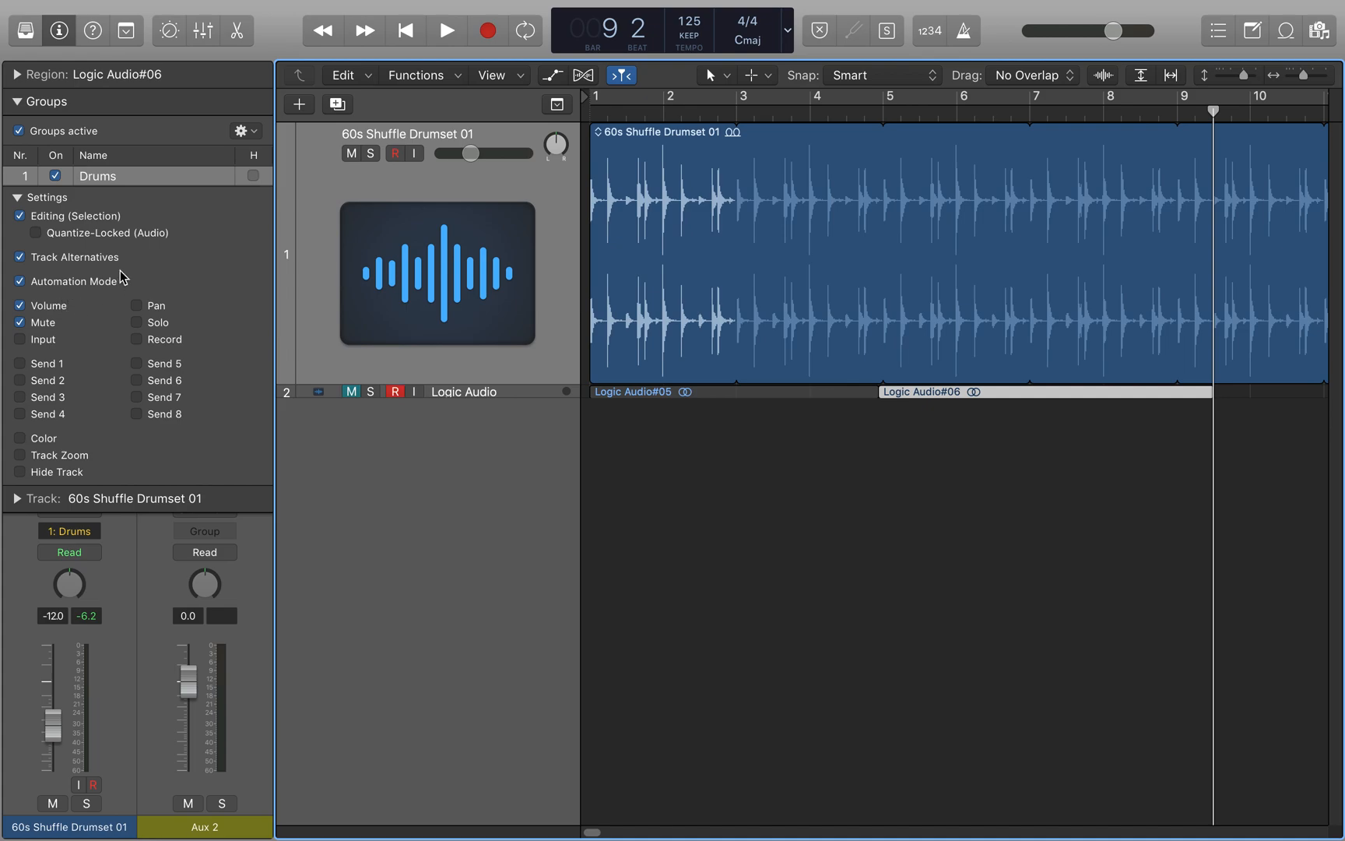
click(16, 102)
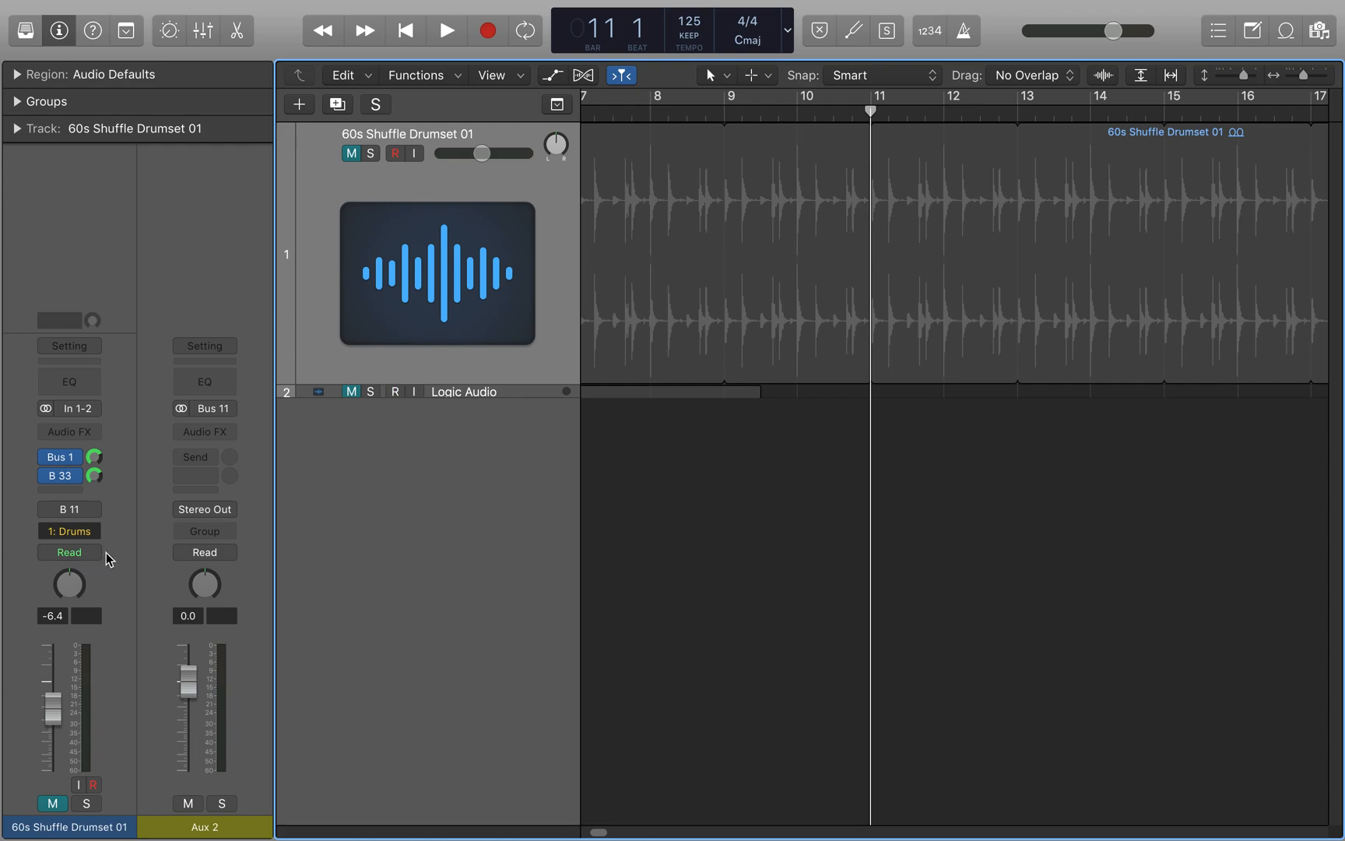
Step: Show track automation and look through the drum track's automation modes, keeping Read
key(a)
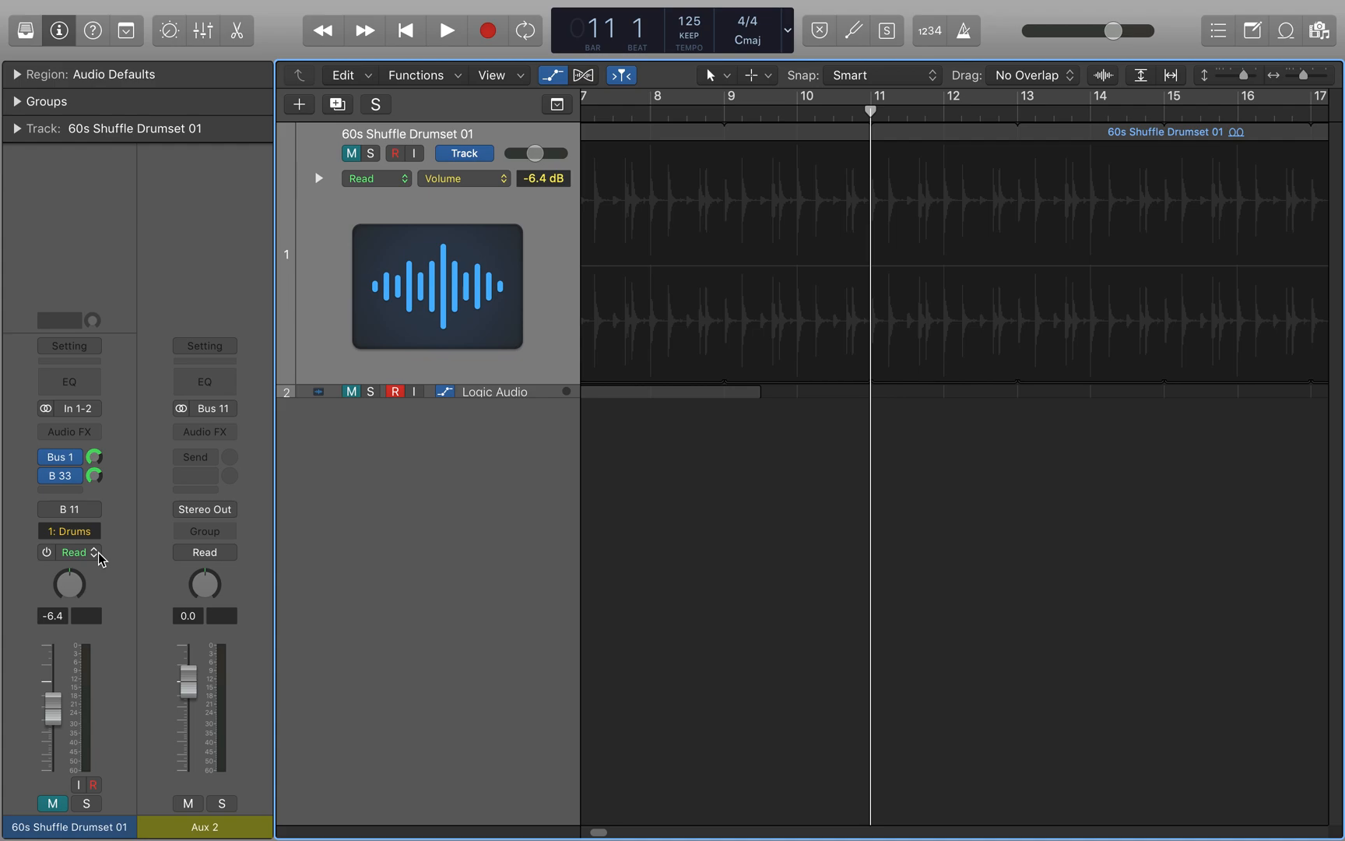
click(95, 553)
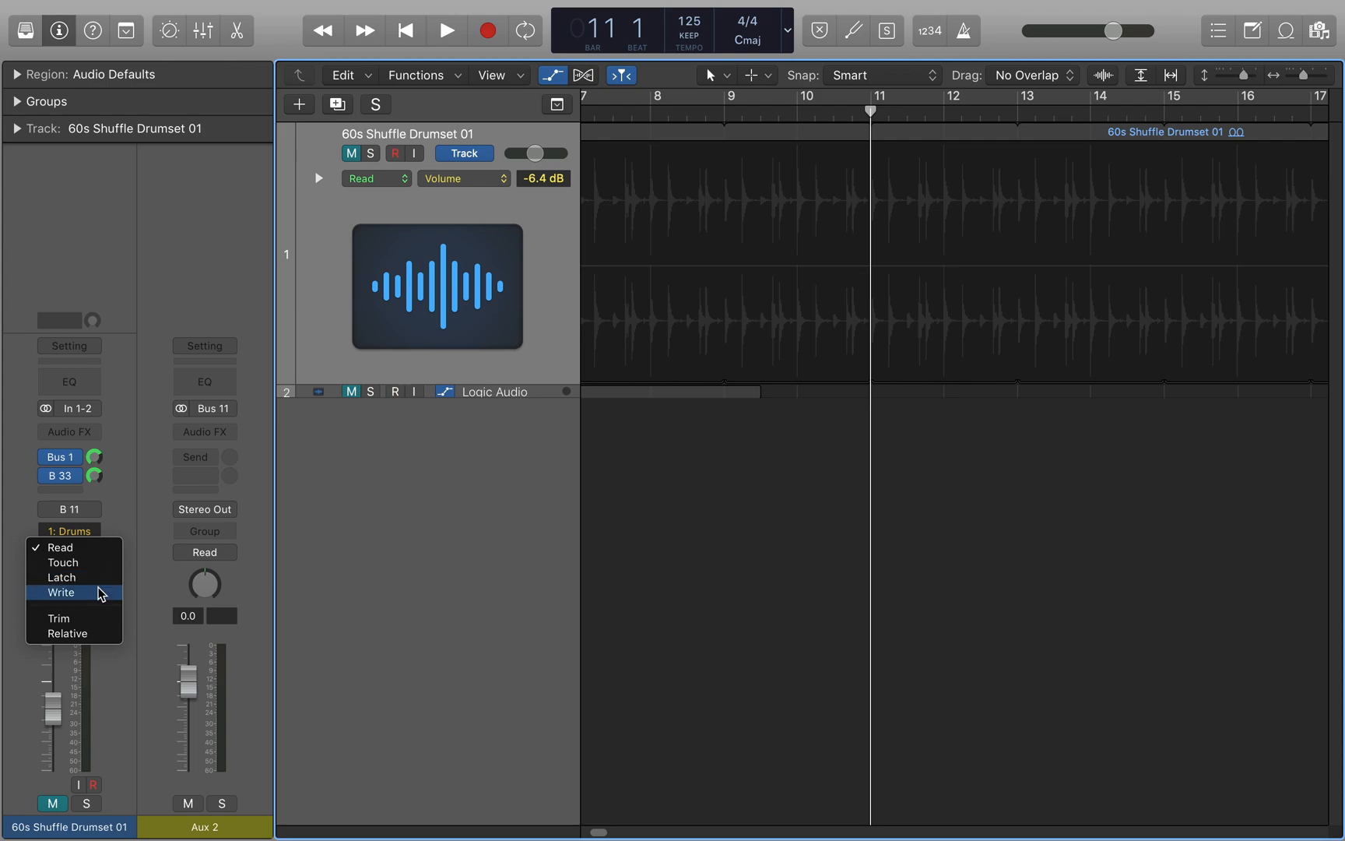
click(144, 584)
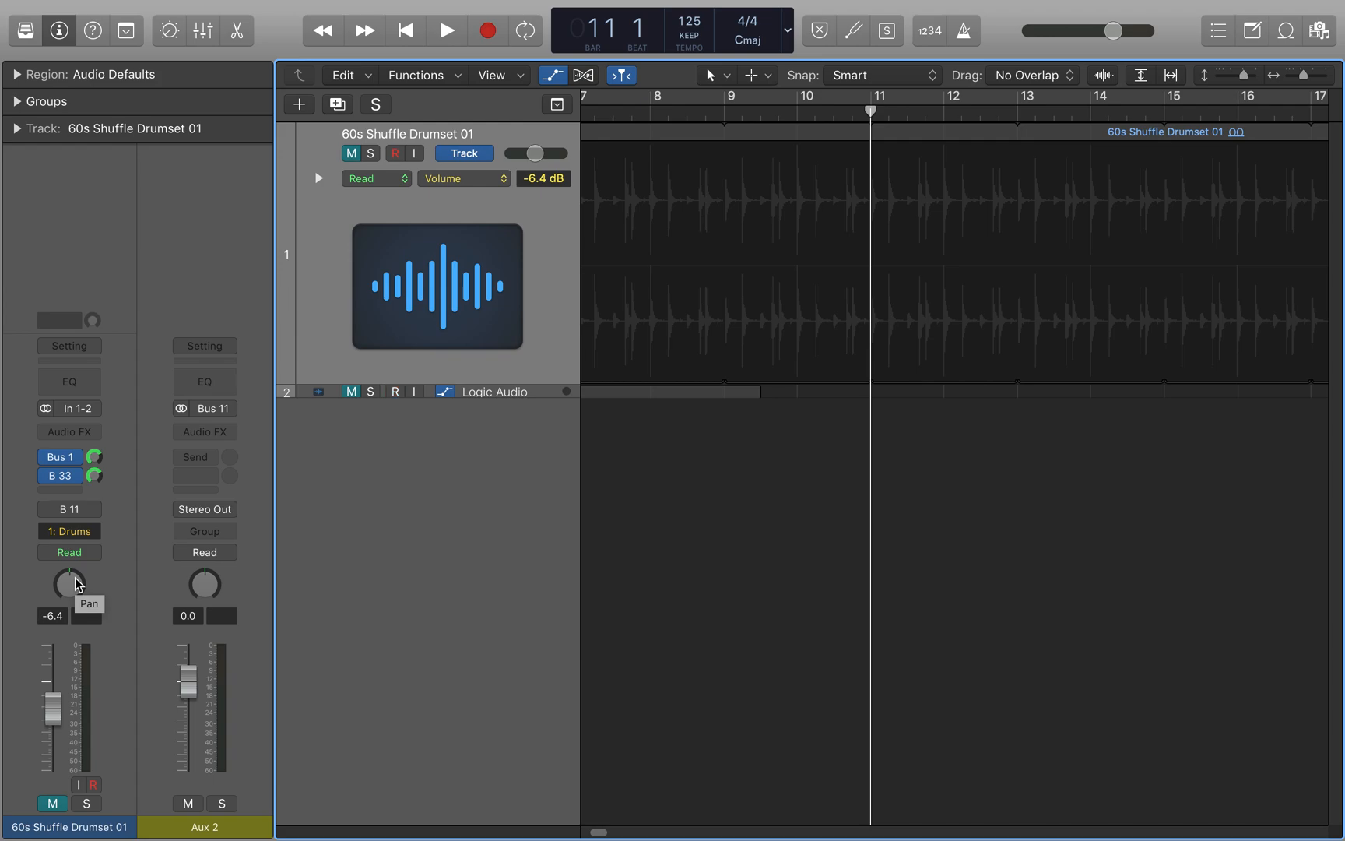
Step: Try out the drum track's pan knob, reset it to centre, and switch its pan mode to Stereo Pan
drag(70, 584, 69, 545)
alt+click(76, 590)
right_click(75, 589)
click(104, 593)
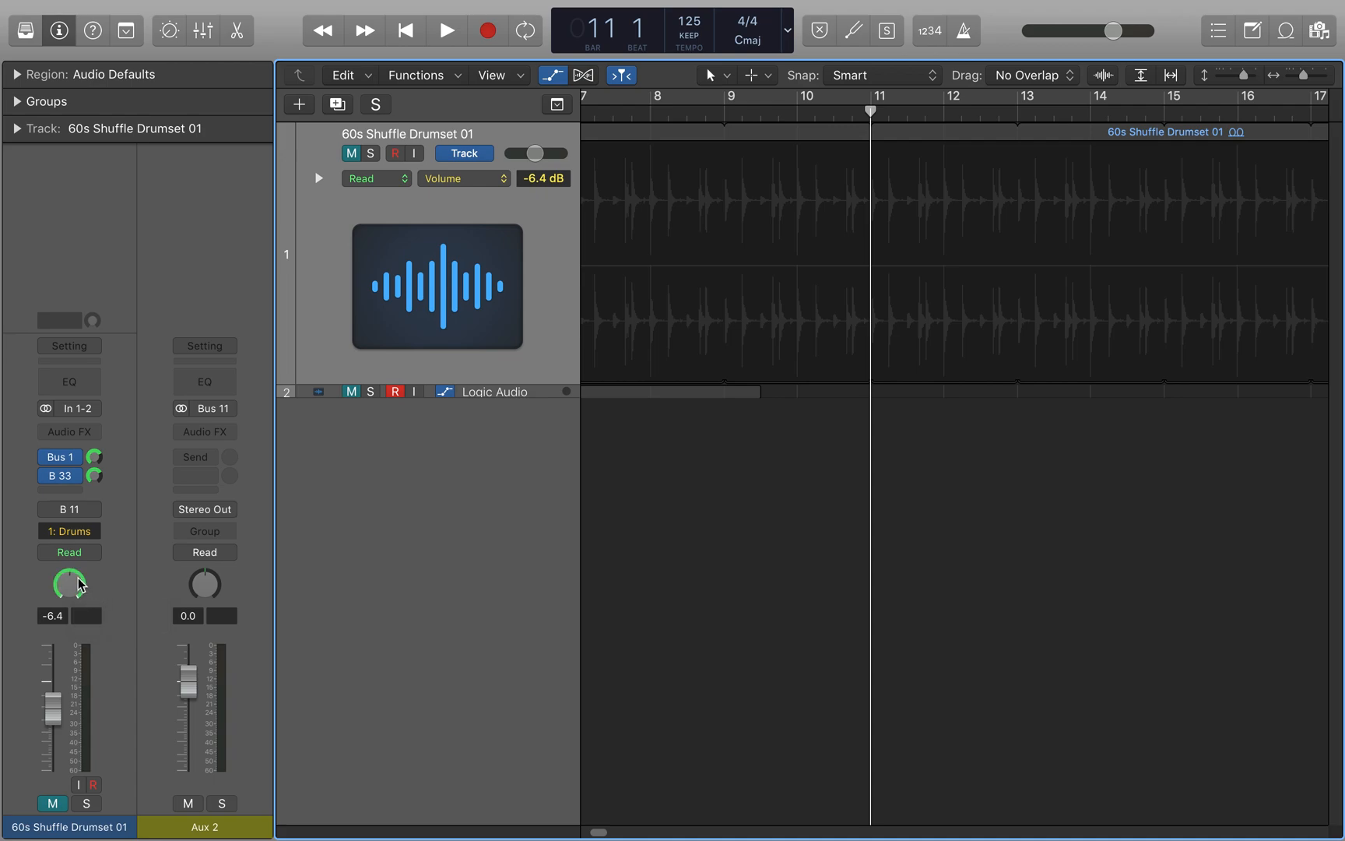
mouse_move(71, 580)
mouse_down()
mouse_move(71, 601)
mouse_move(70, 583)
mouse_up()
Step: Unmute the drum track, set its volume fader to -5.4 dB while recording playback, and hide the track automation
key(ctrl+m)
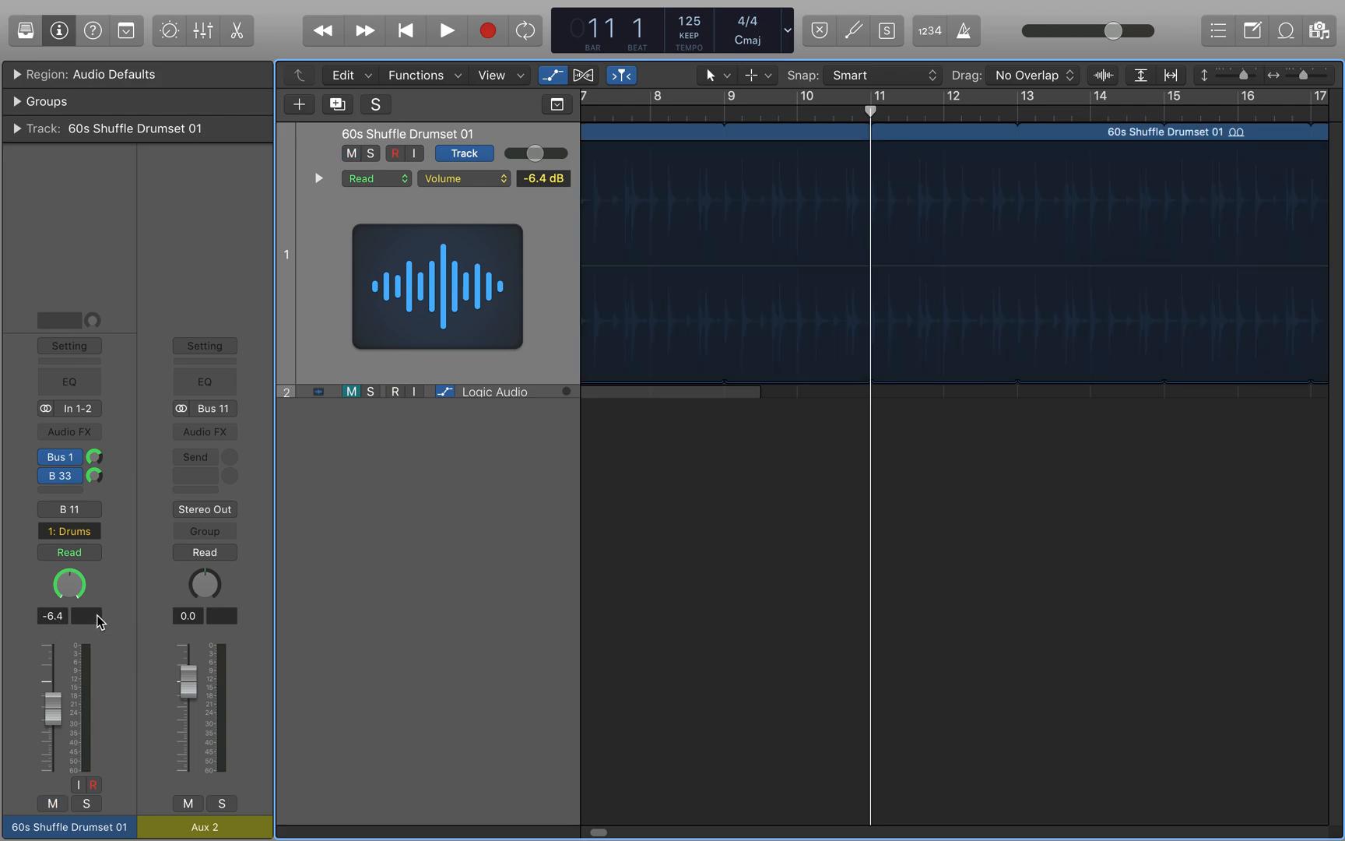
key(r)
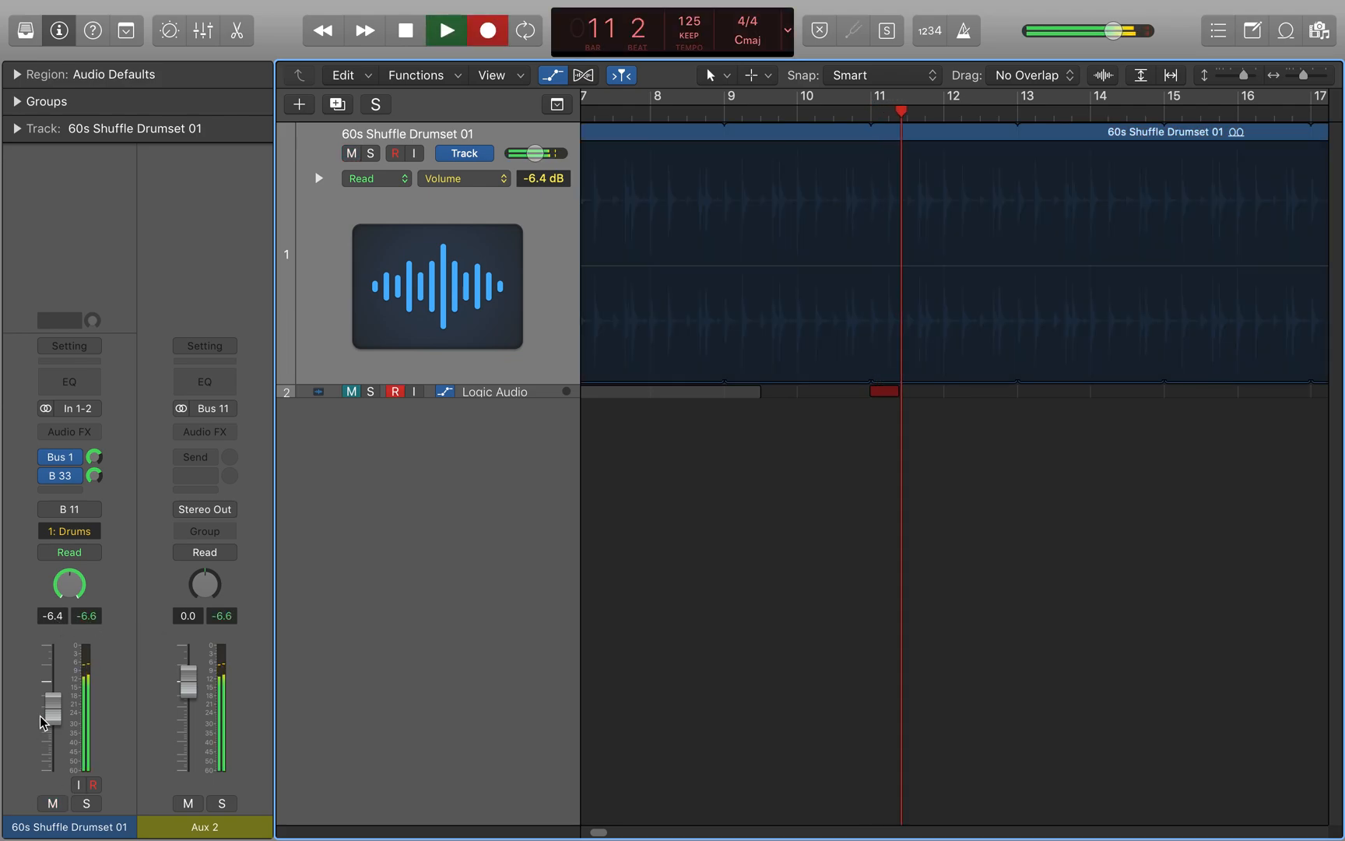
mouse_move(43, 722)
mouse_down()
mouse_move(50, 649)
mouse_move(53, 720)
mouse_move(52, 689)
mouse_move(49, 705)
mouse_up()
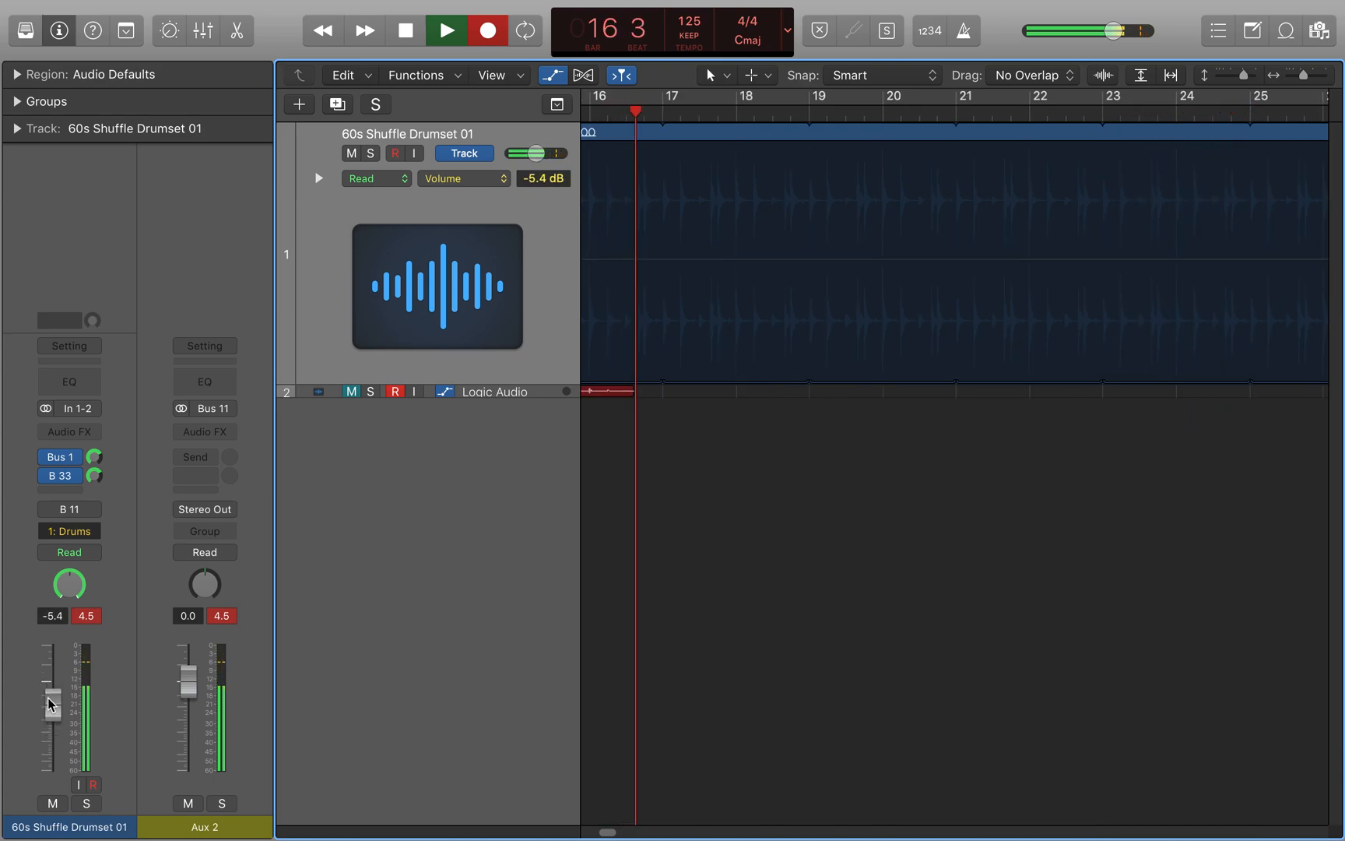
key(a)
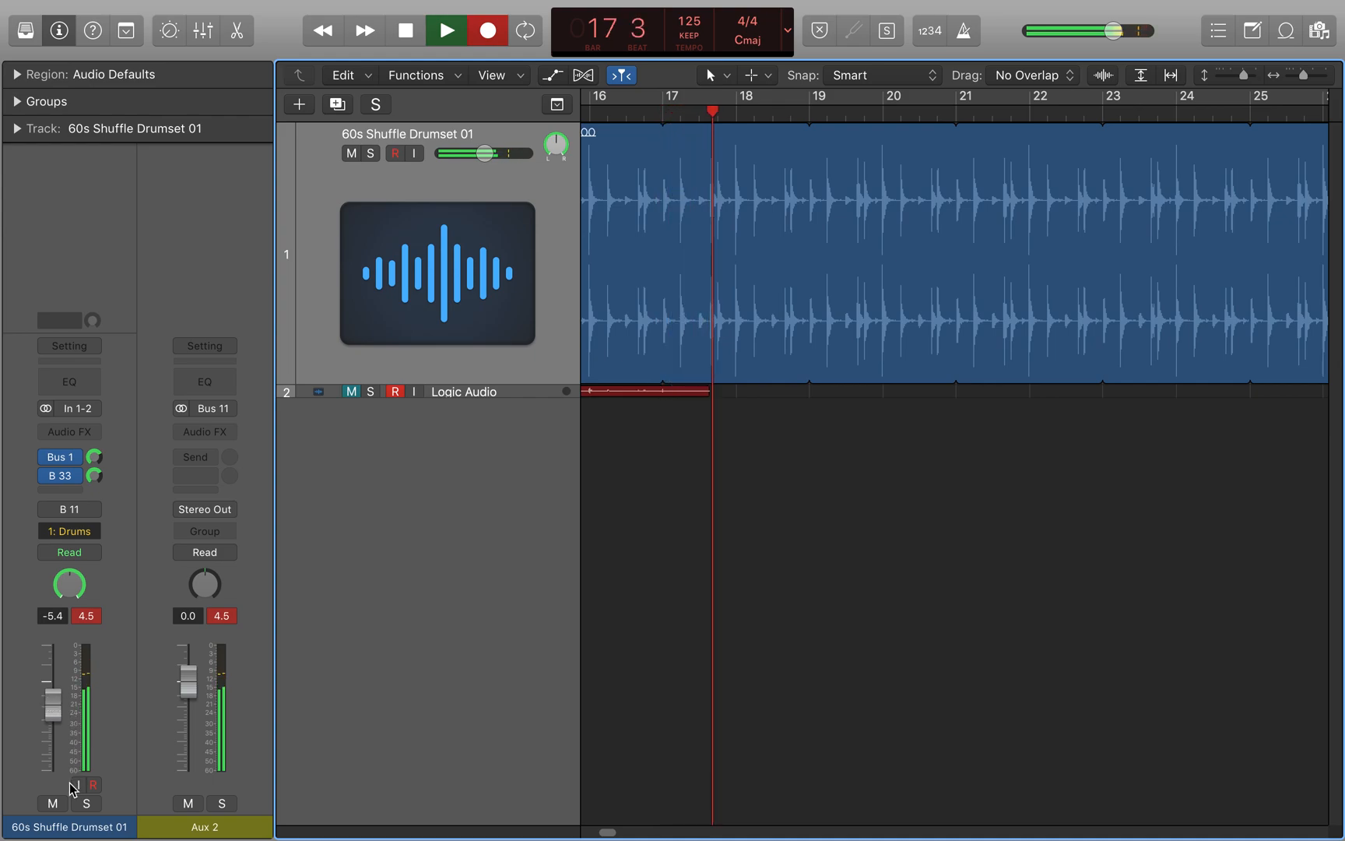
Step: During recording, mute the drum track, solo it briefly and turn on its input monitoring, ending with the recording stopped
click(54, 805)
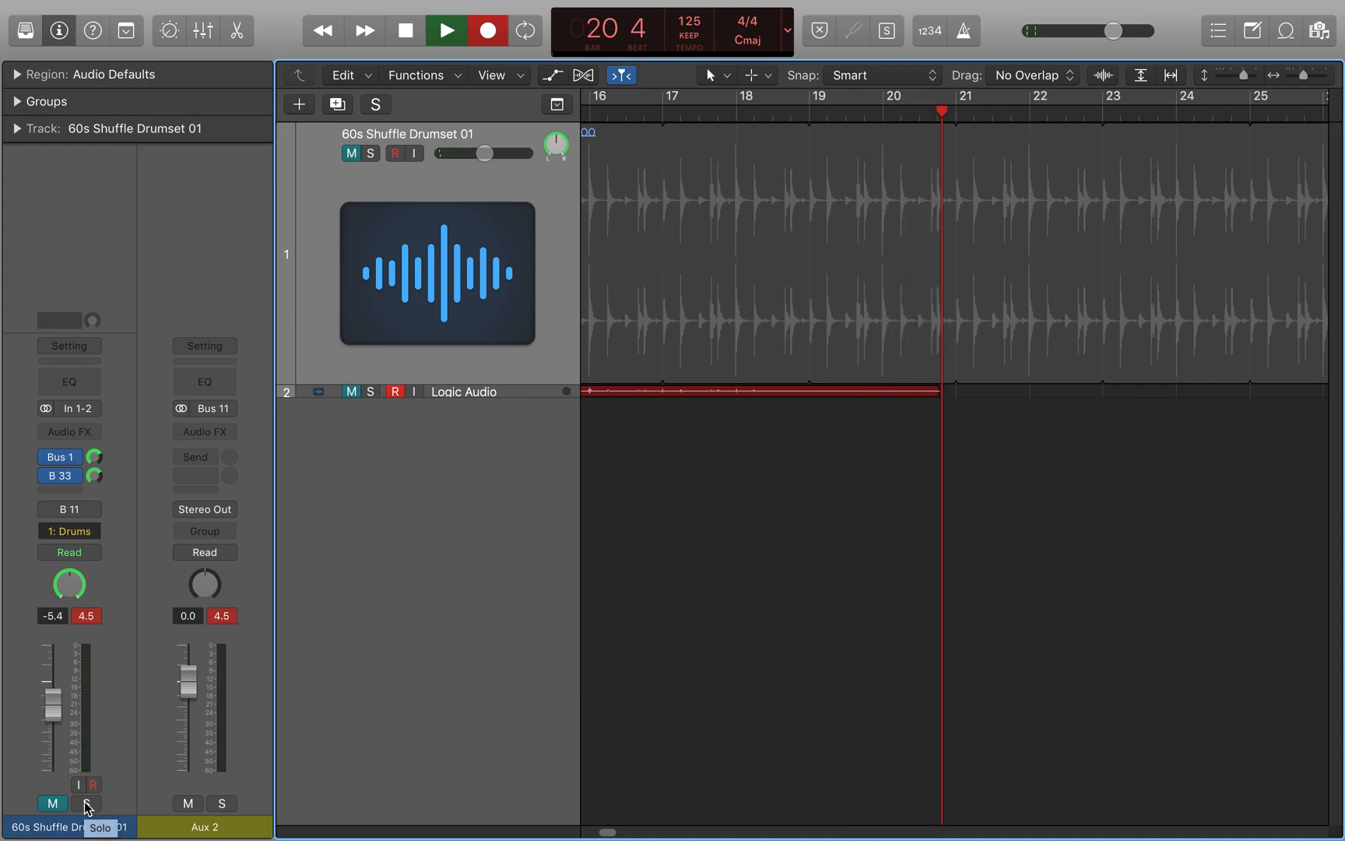
click(87, 803)
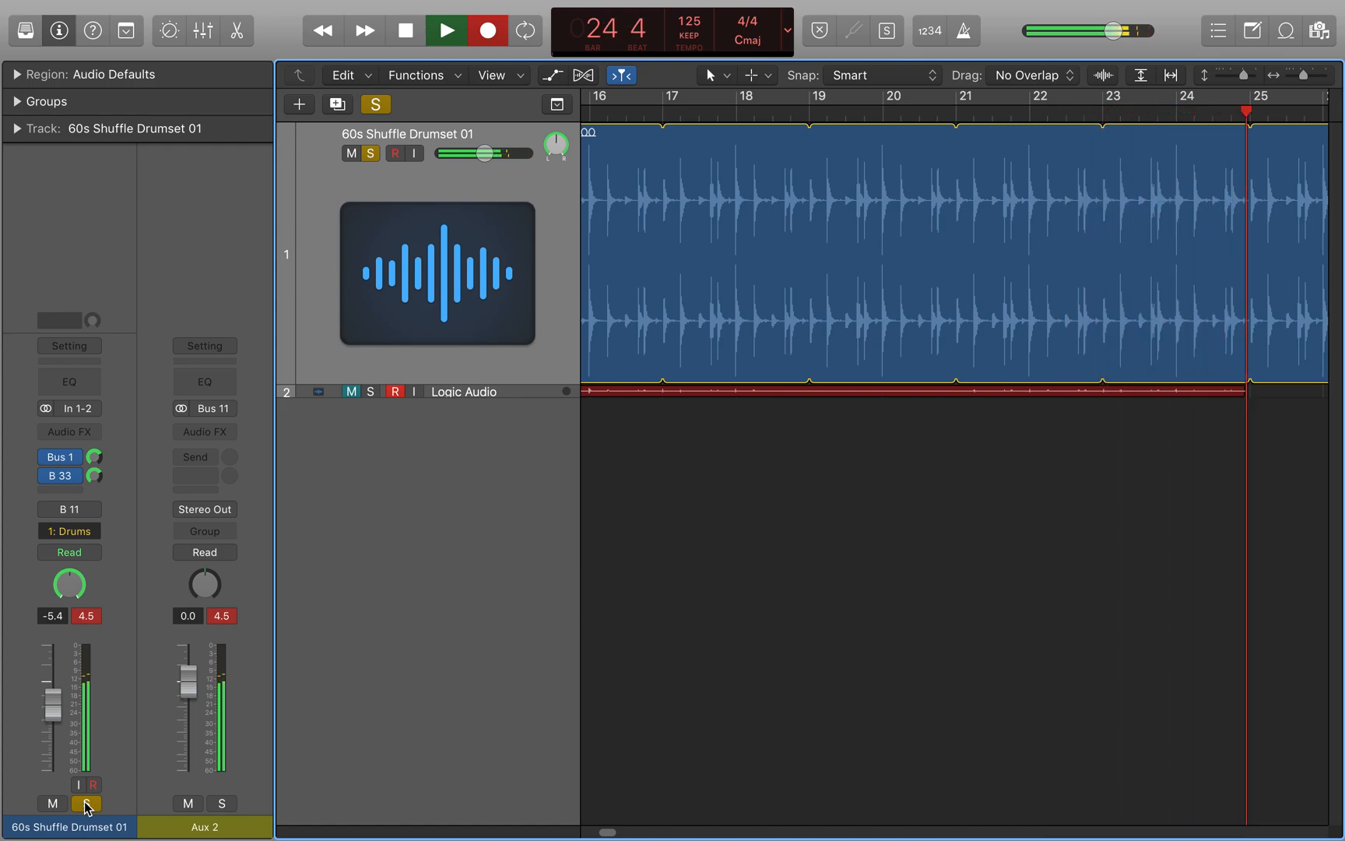
click(85, 803)
click(79, 785)
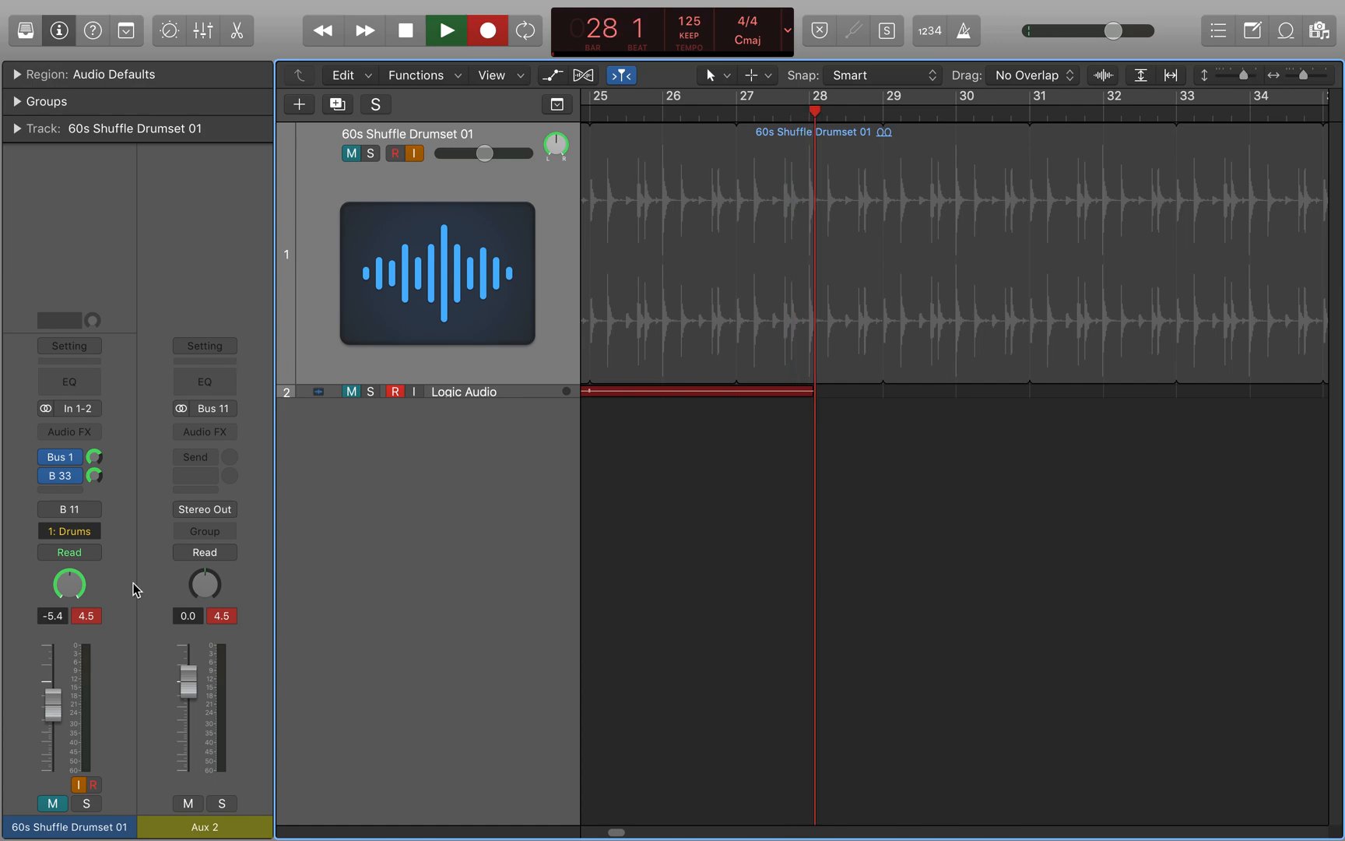
key(space)
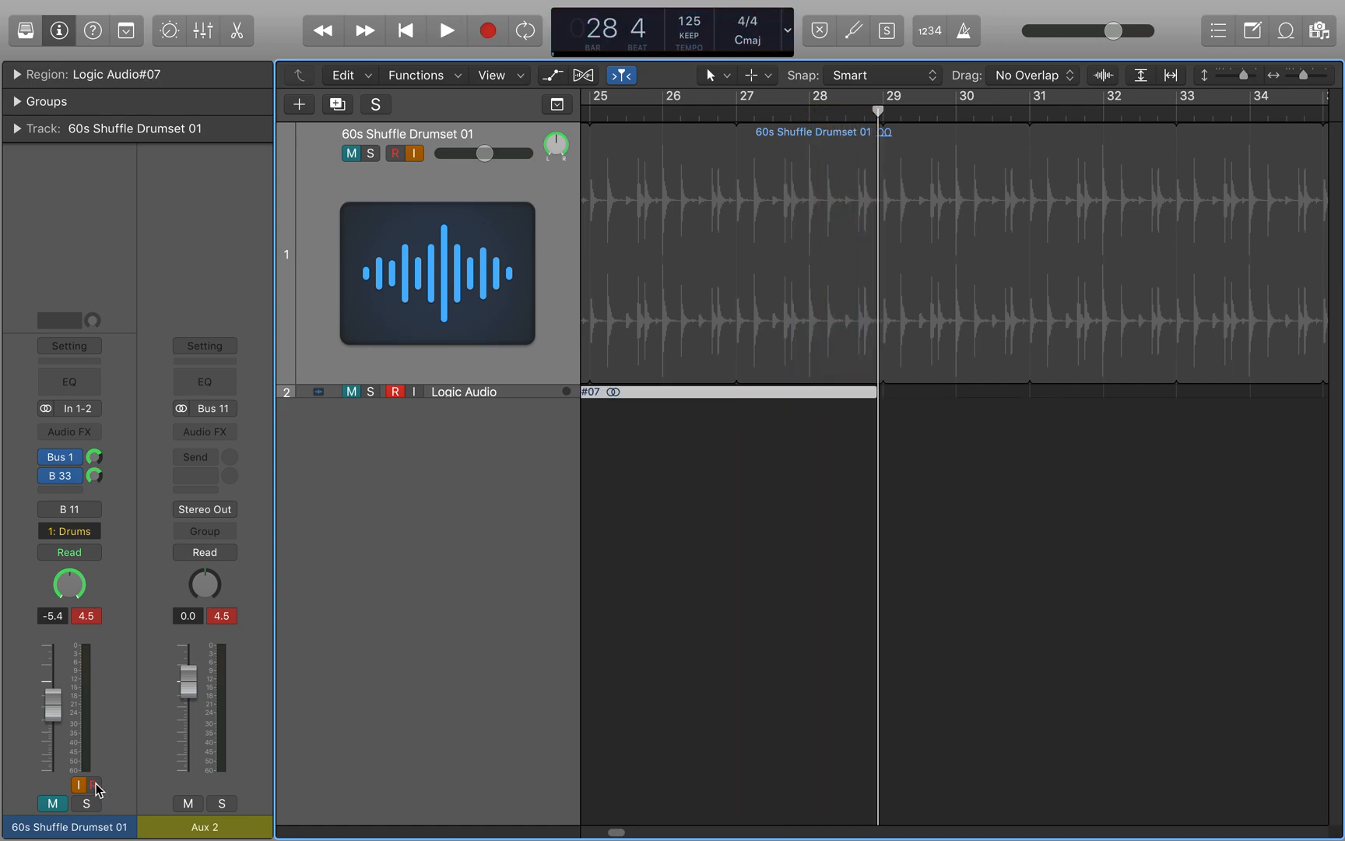
Step: Toggle record enable on the drum track several times, leaving it armed
click(94, 785)
click(94, 785)
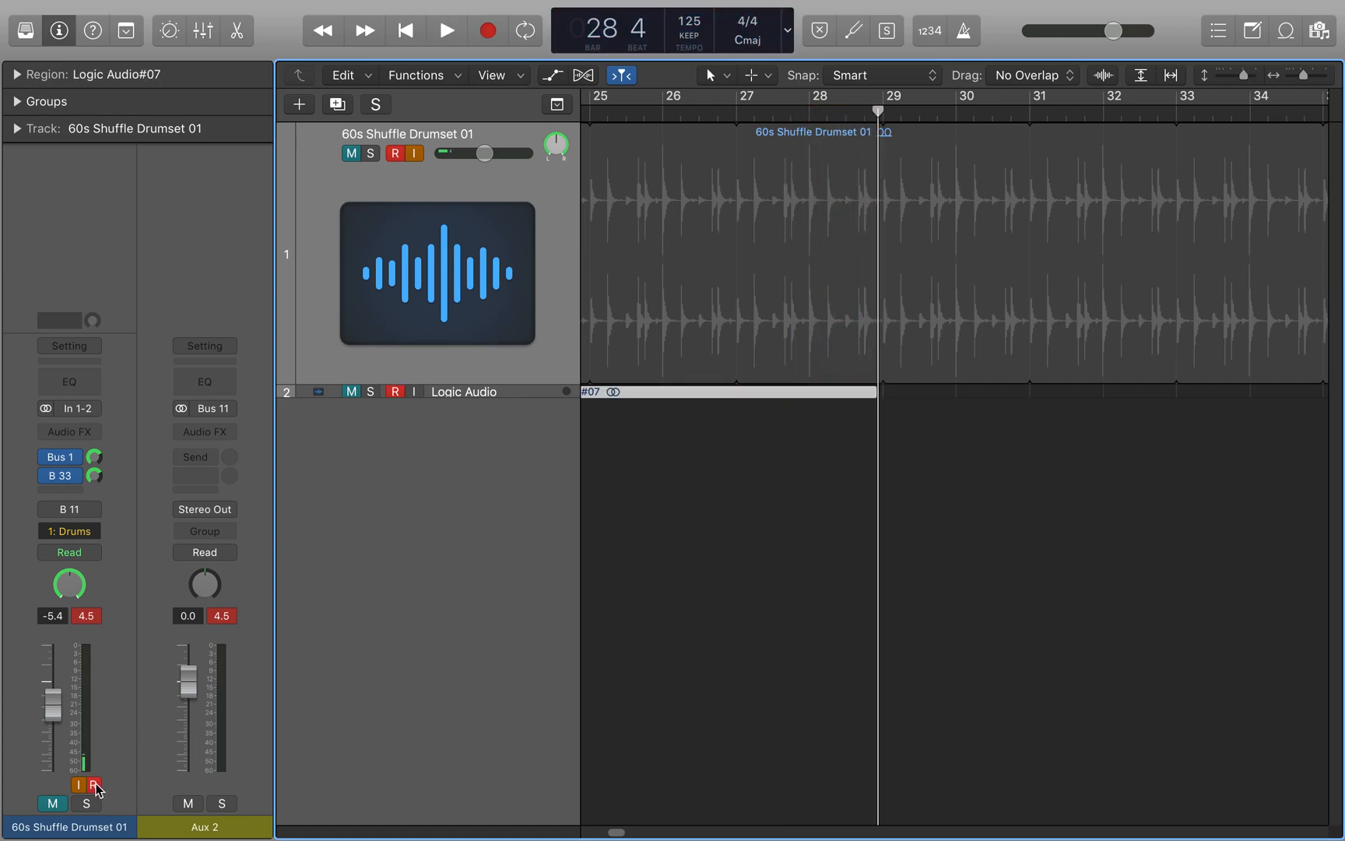
click(94, 785)
click(94, 784)
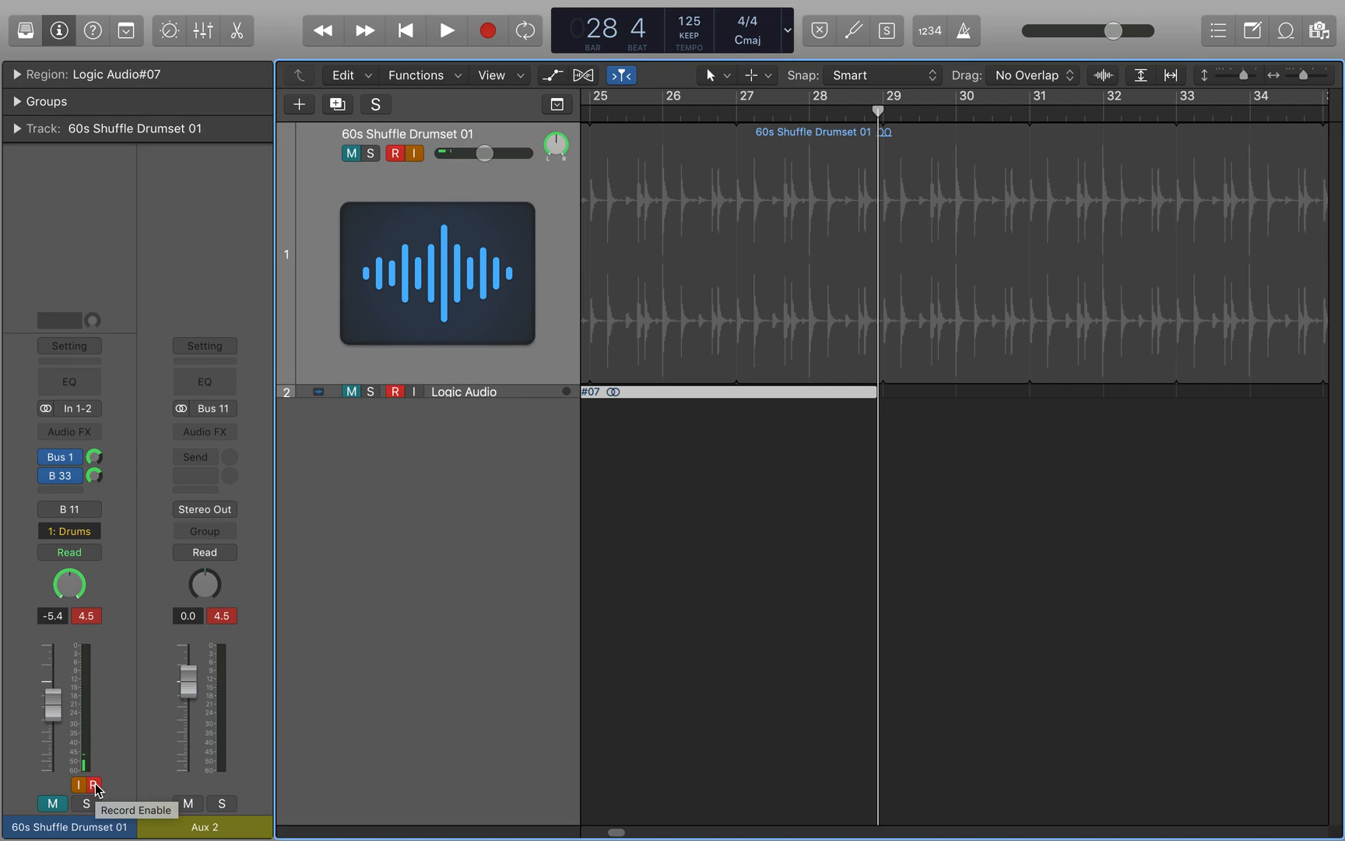
click(94, 785)
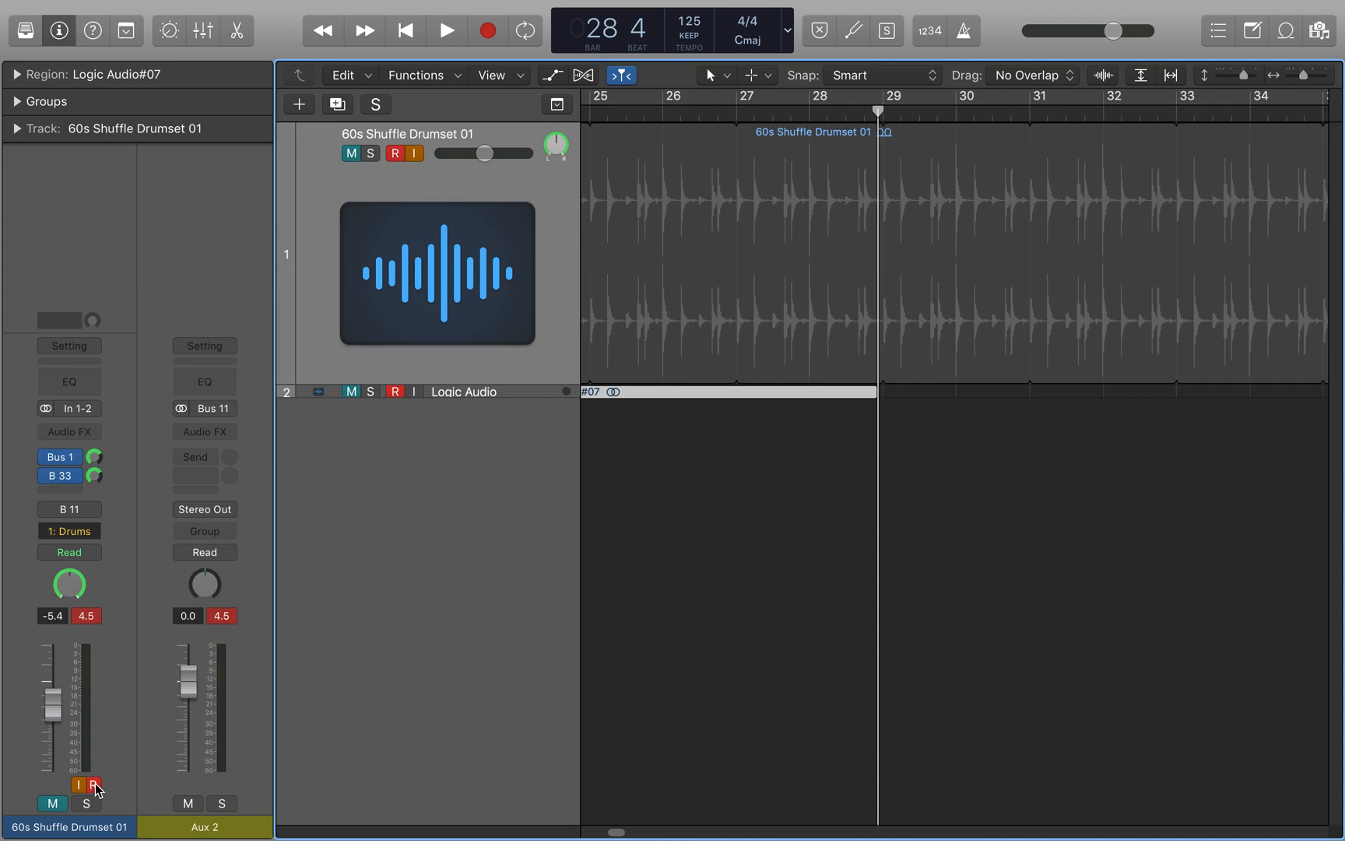